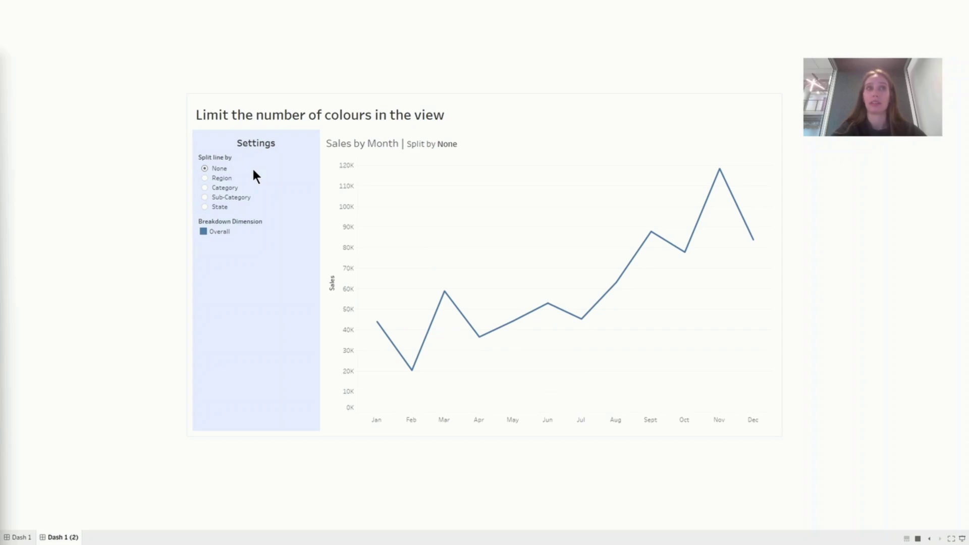
# Cycle the split twice through Region, Category, Sub-Category and State, ending with one coloured line per state
pyautogui.click(205, 178)
pyautogui.click(205, 188)
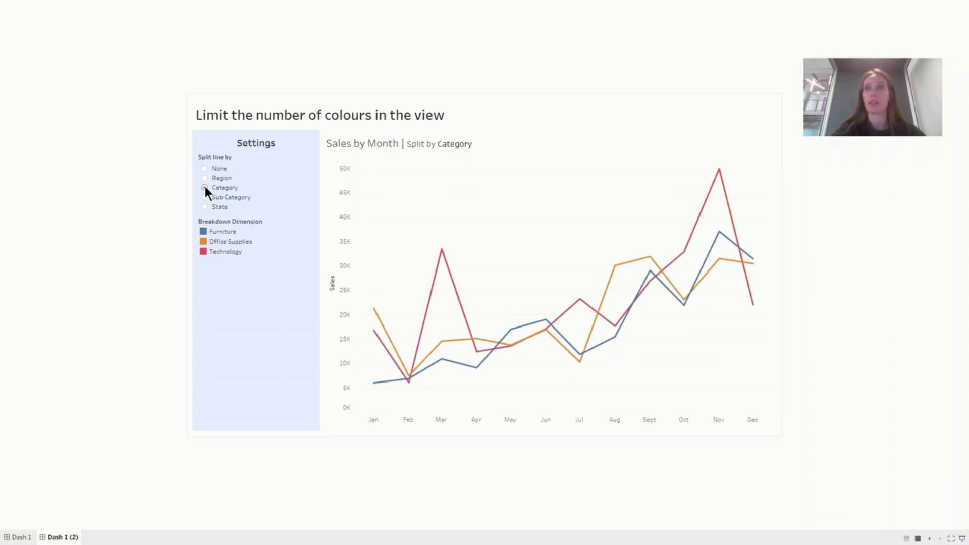
pyautogui.click(205, 197)
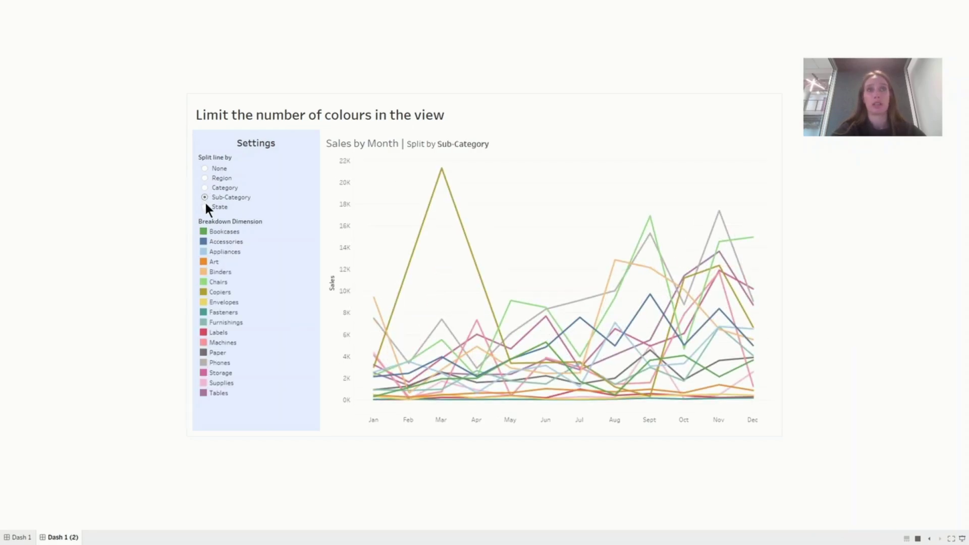
pyautogui.click(204, 207)
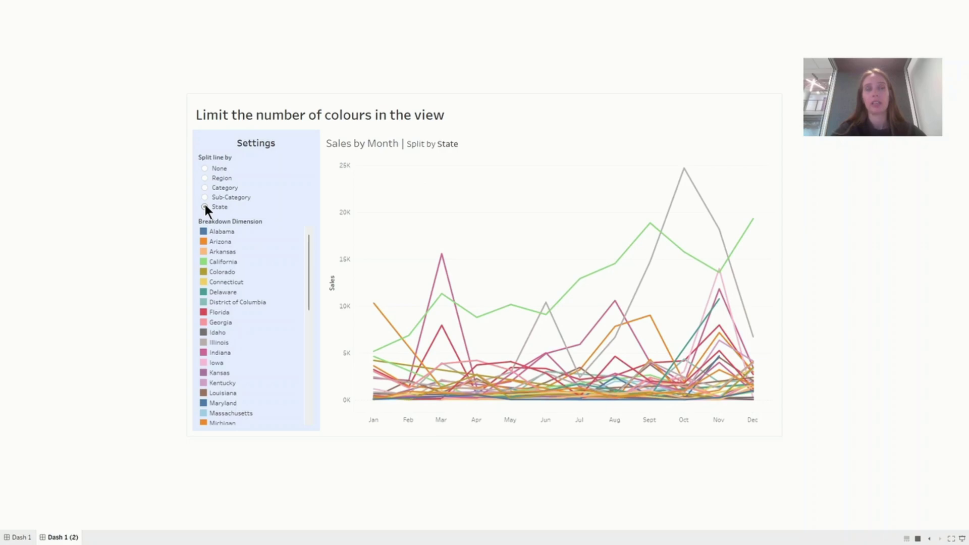
pyautogui.click(205, 179)
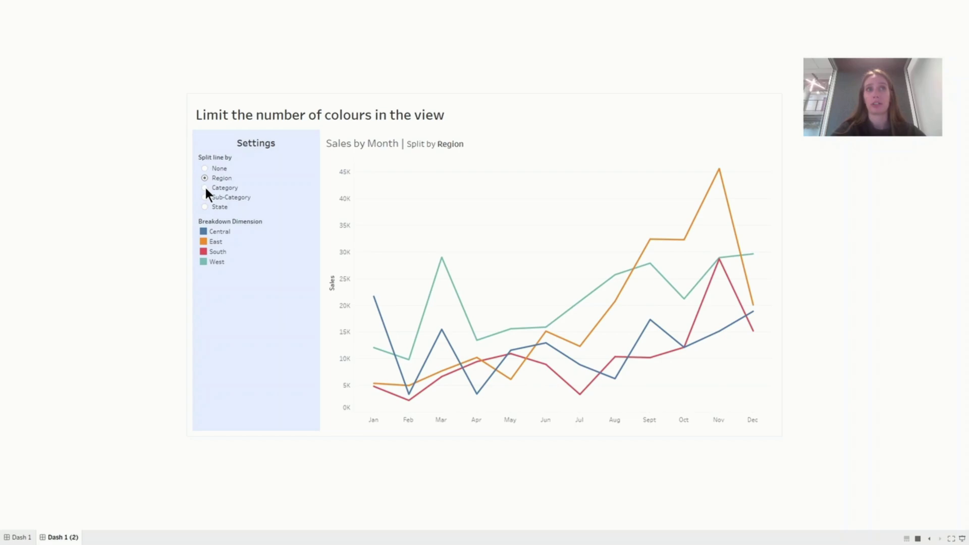
pyautogui.click(205, 187)
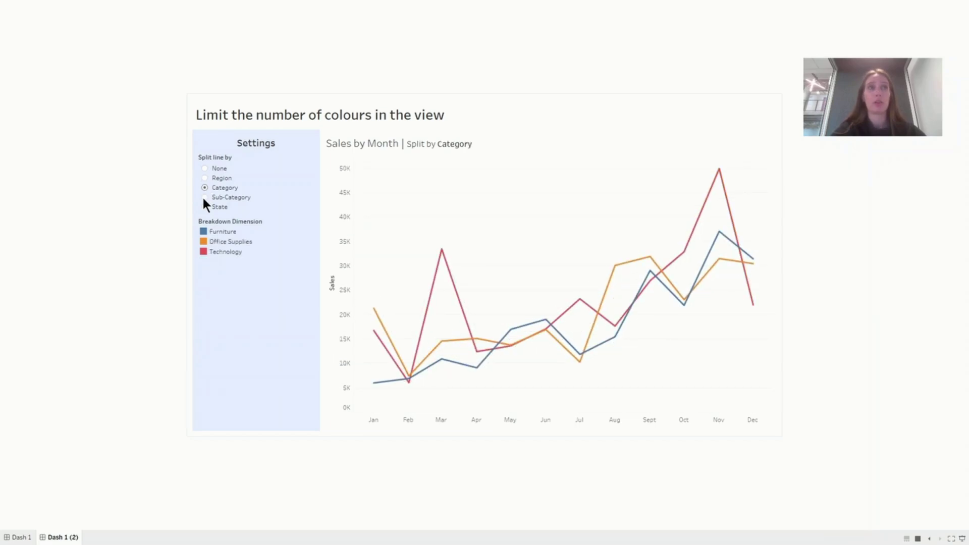
pyautogui.click(205, 197)
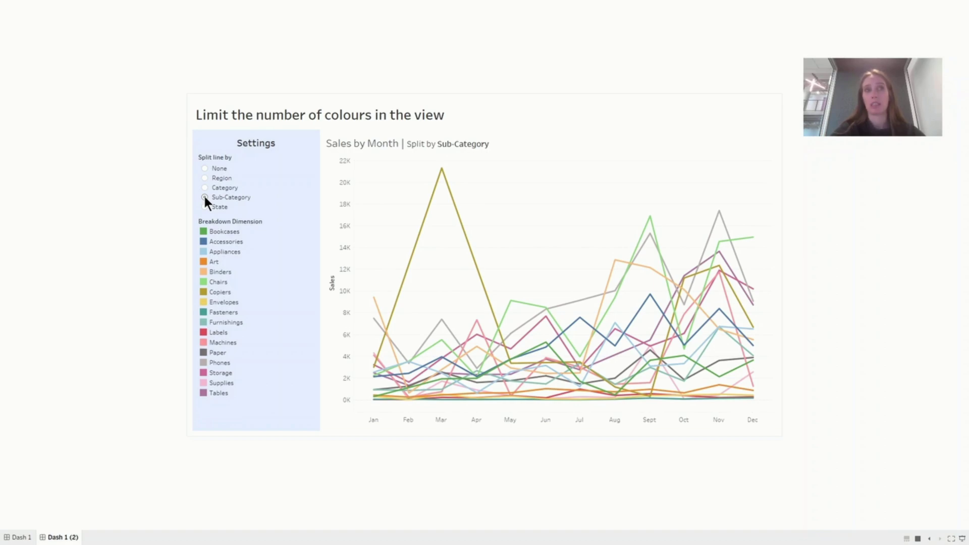
pyautogui.click(205, 207)
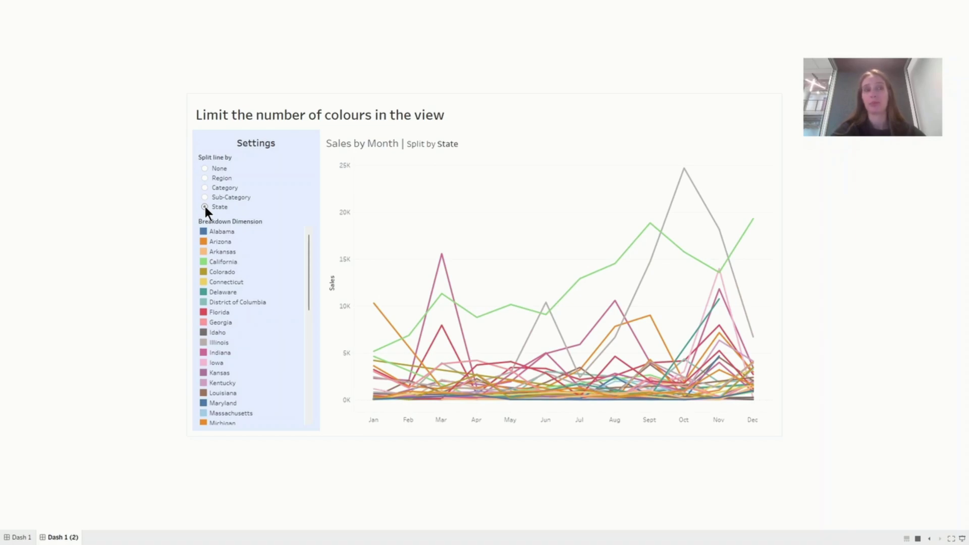
# On Dash 1, step through Region and Category to Sub-Category, highlighting Binders instead of Bookcases
pyautogui.click(22, 538)
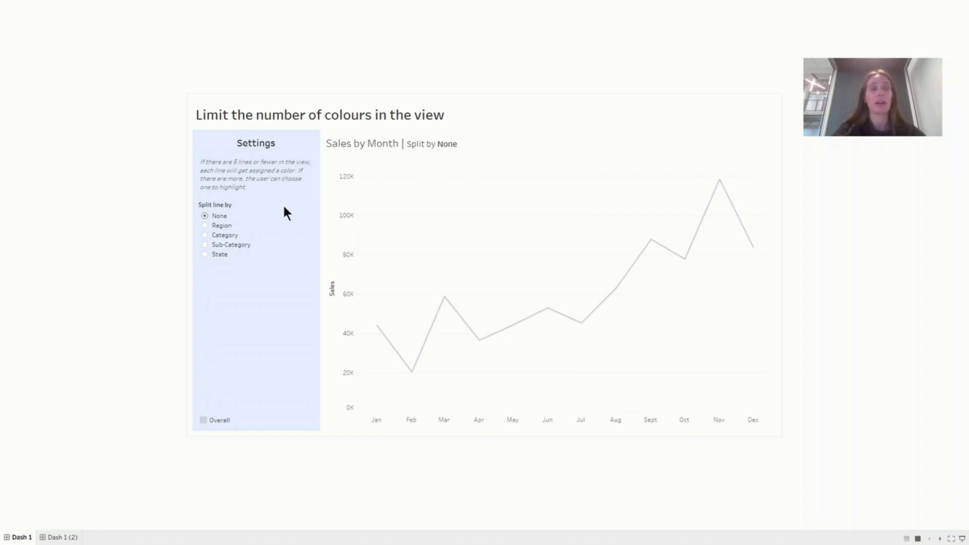
pyautogui.click(205, 226)
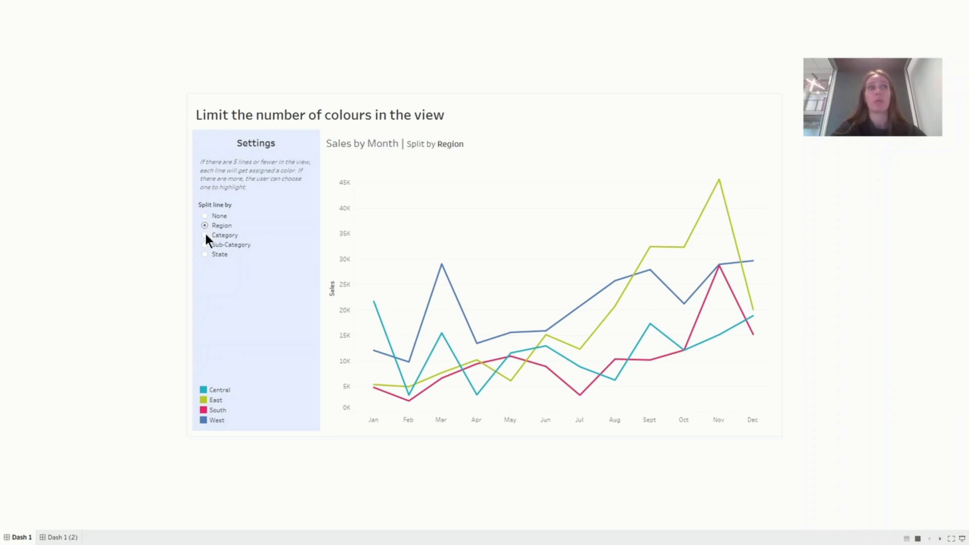
pyautogui.click(205, 236)
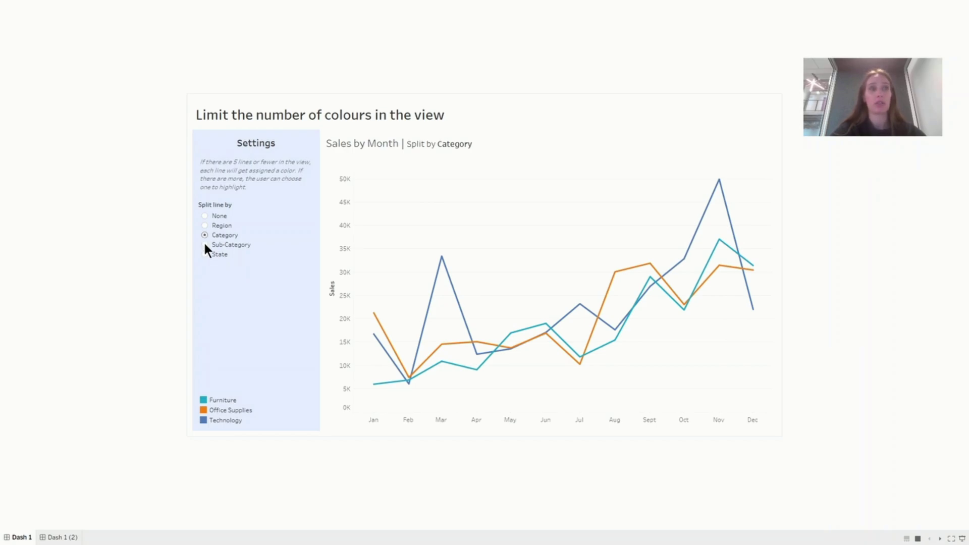
pyautogui.click(205, 245)
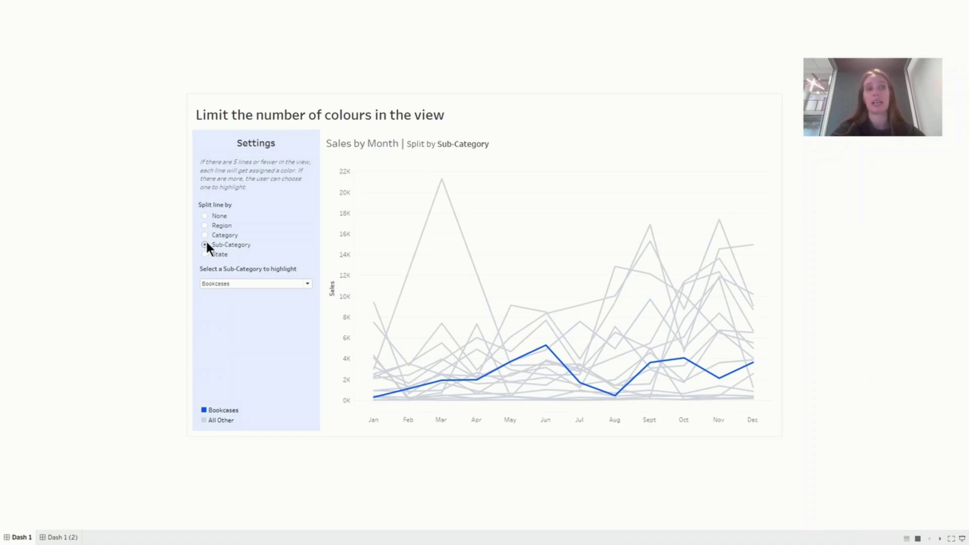
pyautogui.click(294, 284)
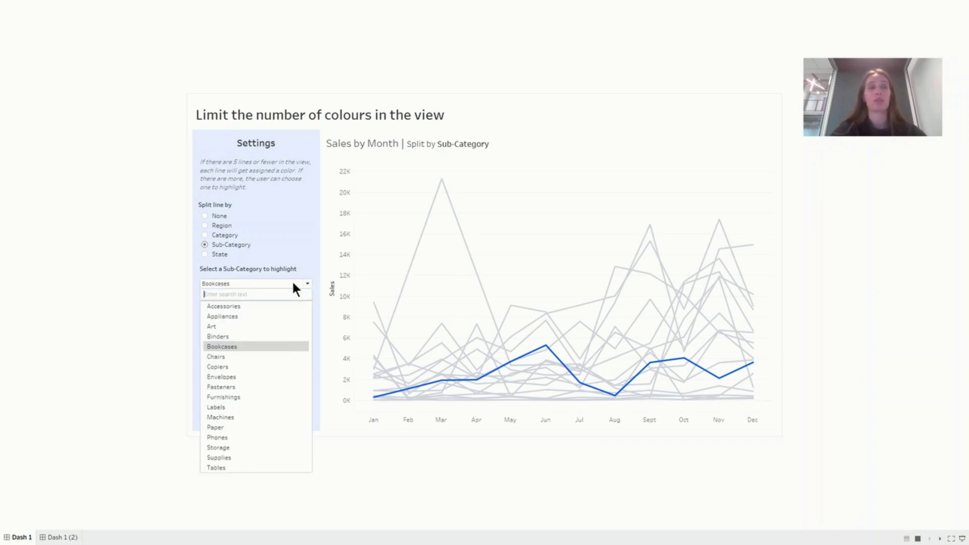
pyautogui.click(247, 338)
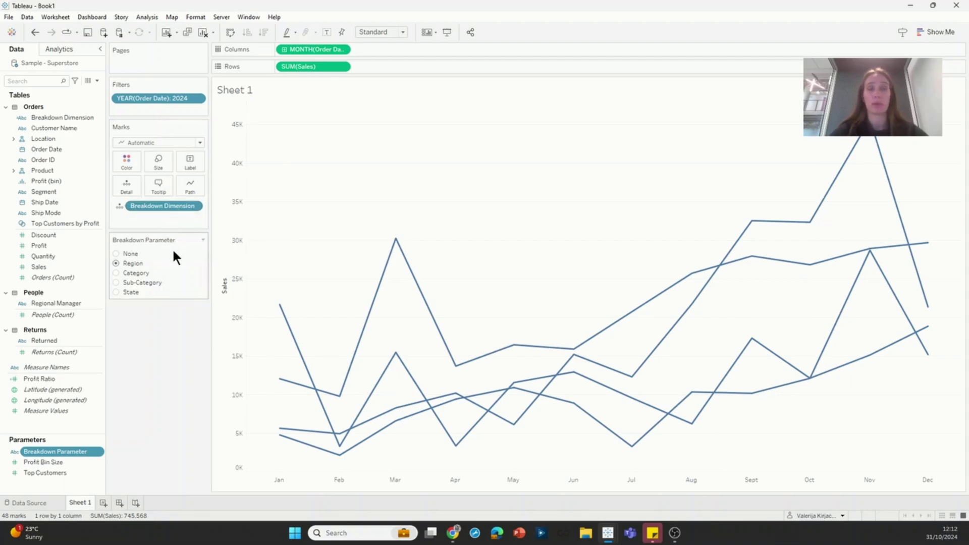
# Try Category and Sub-Category breakdowns, then set Breakdown Parameter back to None
pyautogui.click(116, 273)
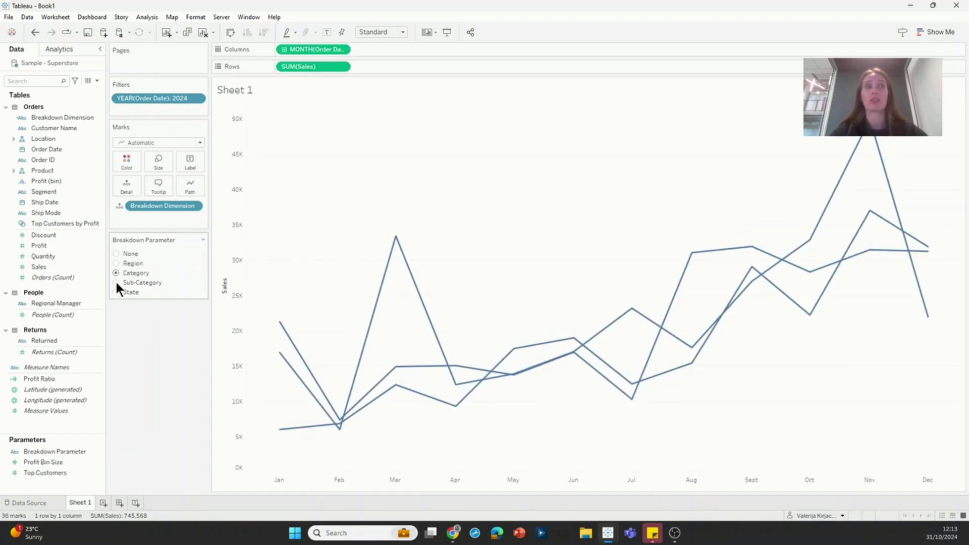
pyautogui.click(117, 283)
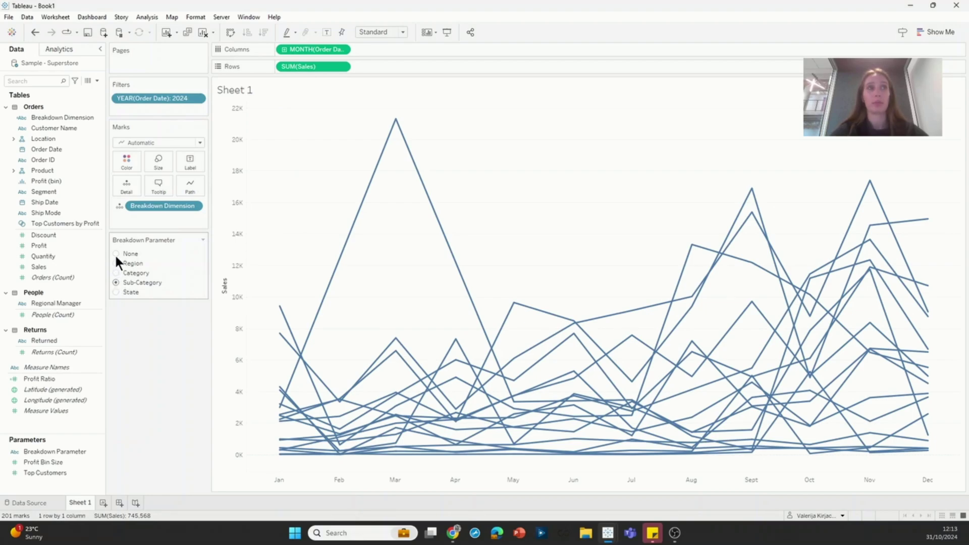
pyautogui.click(116, 254)
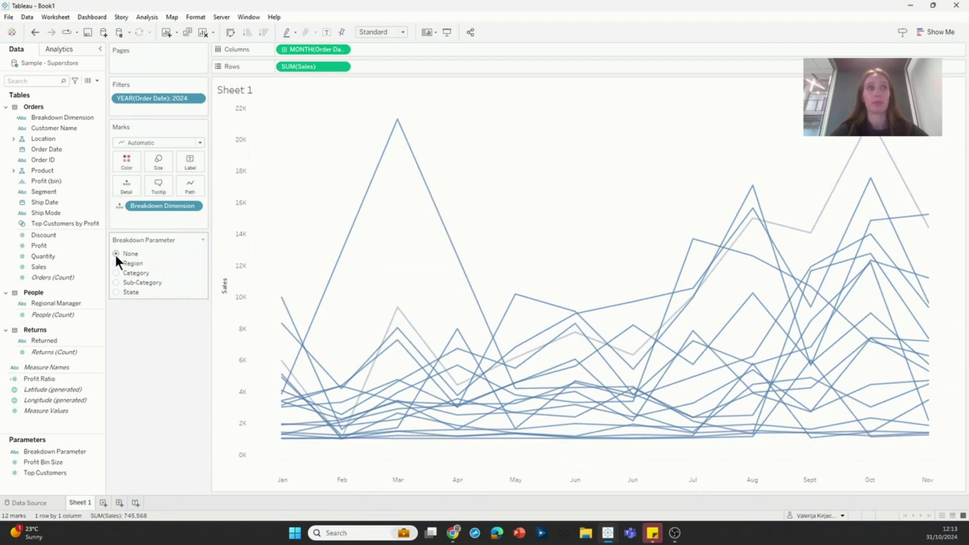
# Review the Breakdown Dimension CASE formula, where None maps to 'Overall'
pyautogui.rightClick(44, 117)
pyautogui.click(69, 171)
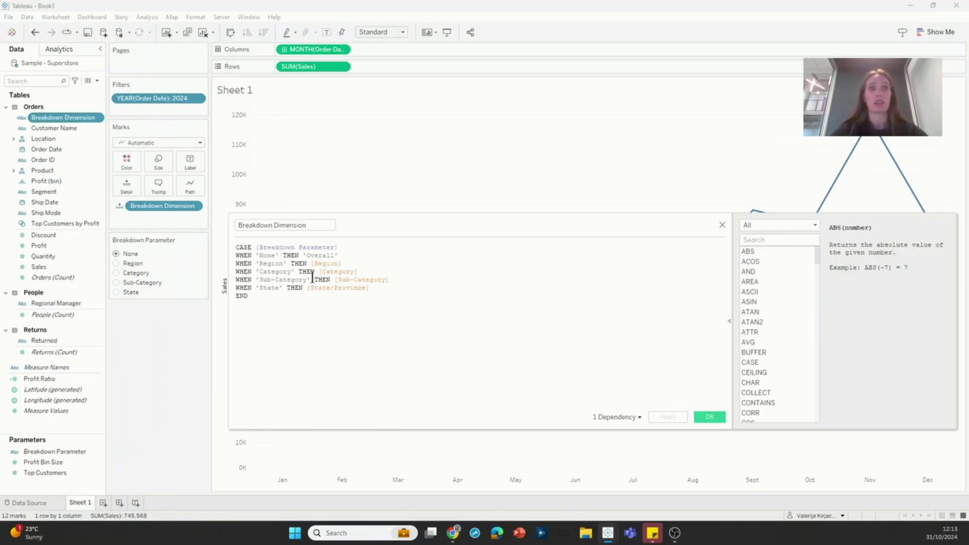
pyautogui.scroll(2, 312, 278)
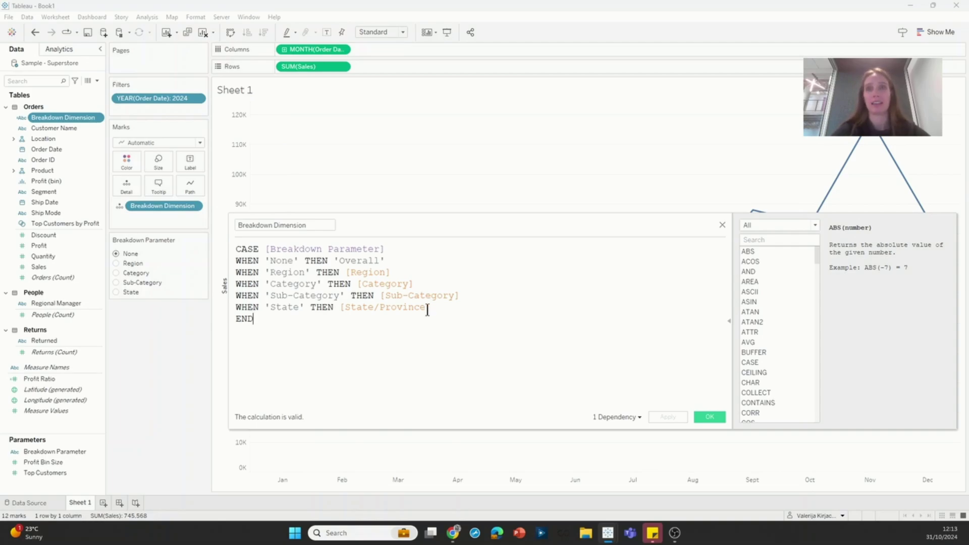
pyautogui.click(706, 415)
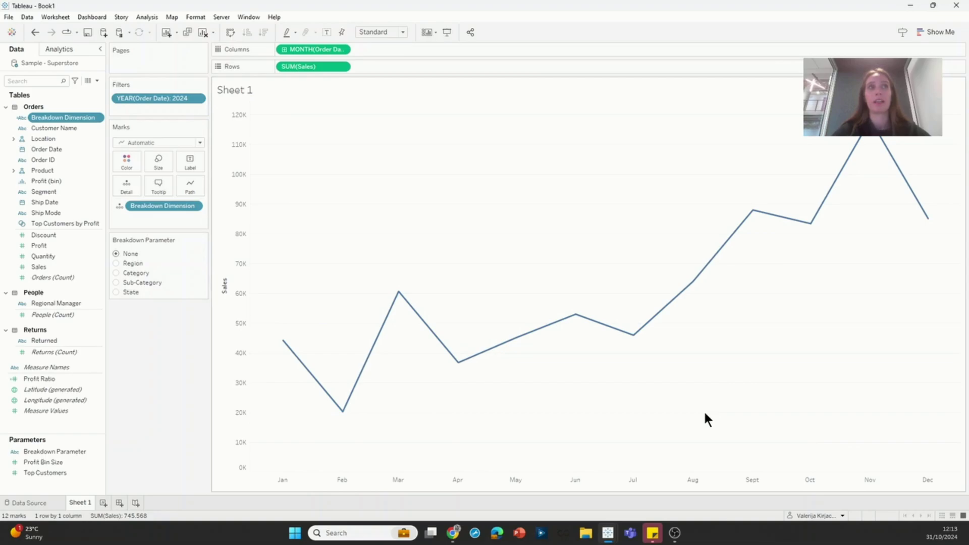
# Colour by Breakdown Dimension and try Region through State, then move the pill to Detail for uniform colour
pyautogui.moveTo(175, 206); pyautogui.dragTo(124, 159)
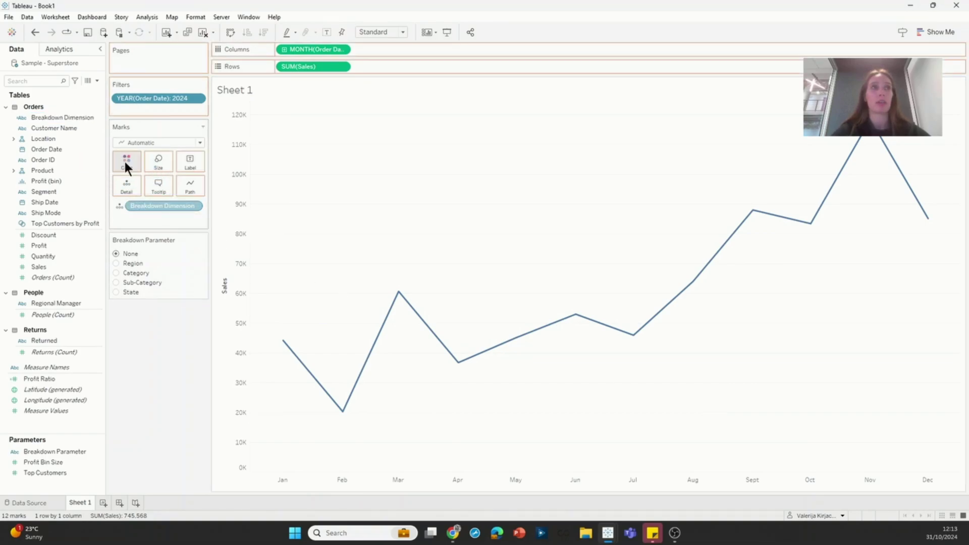
pyautogui.click(116, 263)
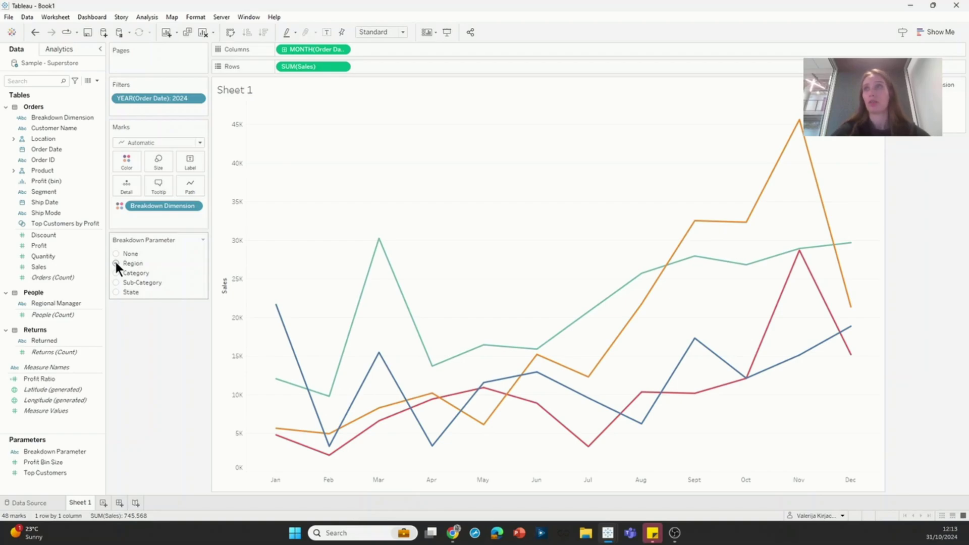
pyautogui.click(116, 273)
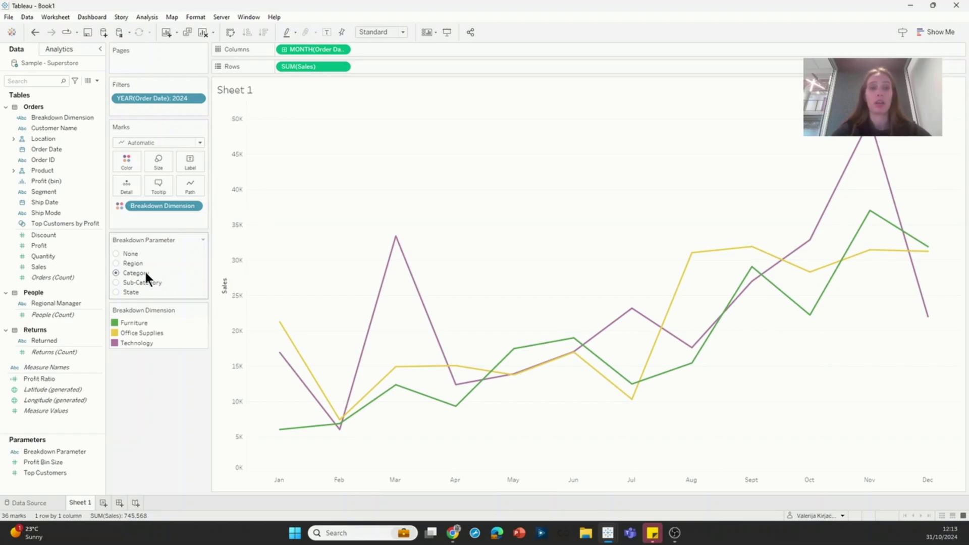
pyautogui.click(116, 278)
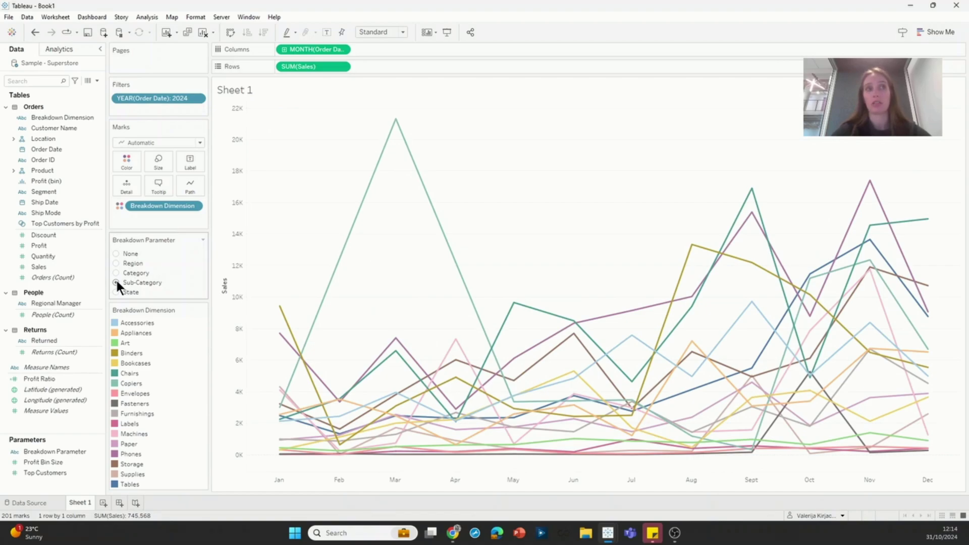
pyautogui.click(116, 292)
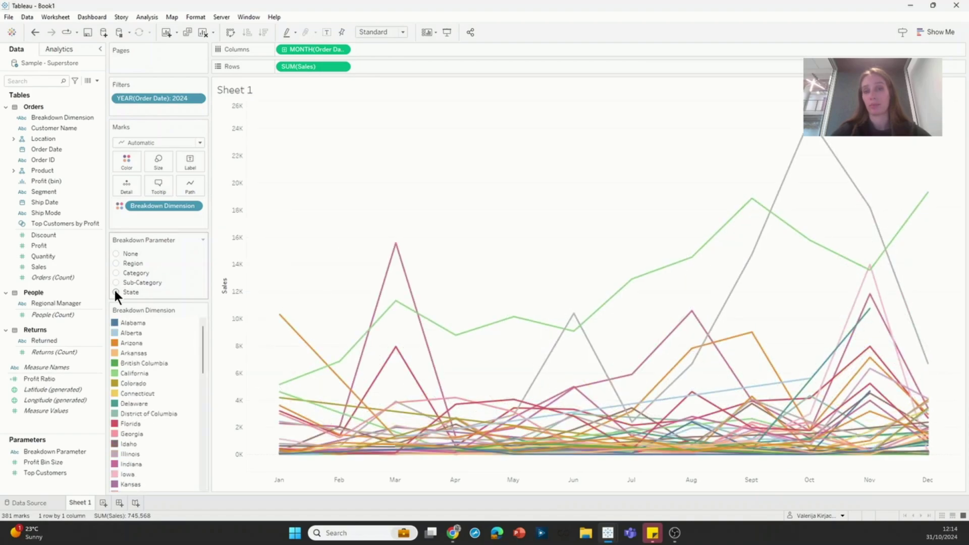
pyautogui.moveTo(154, 207); pyautogui.dragTo(124, 186)
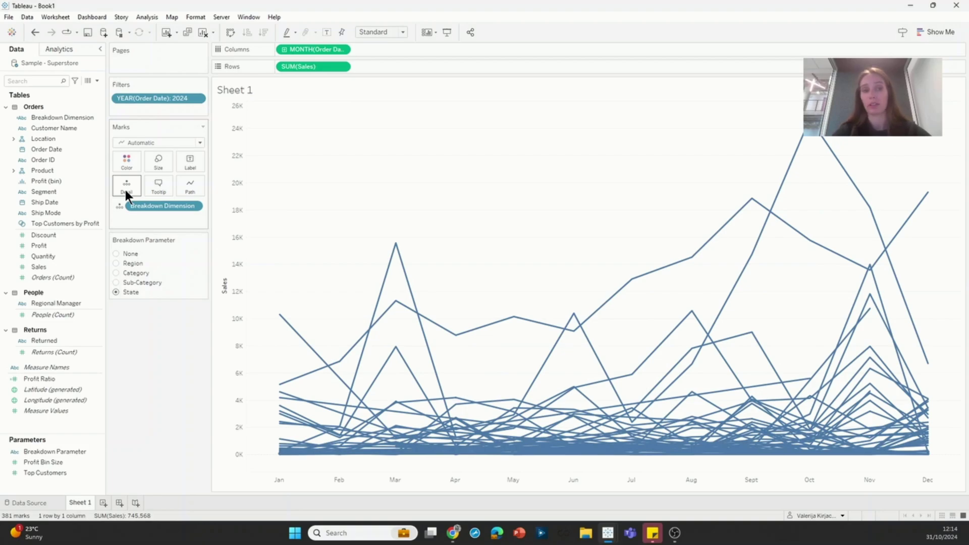
# Create a new calculated field named 'Number of items in dimensions'
pyautogui.click(97, 81)
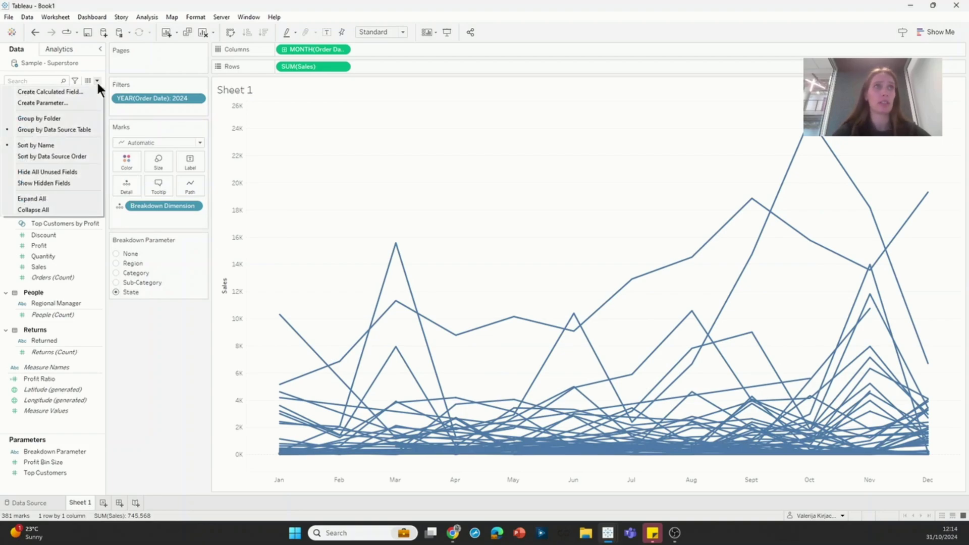
pyautogui.click(92, 93)
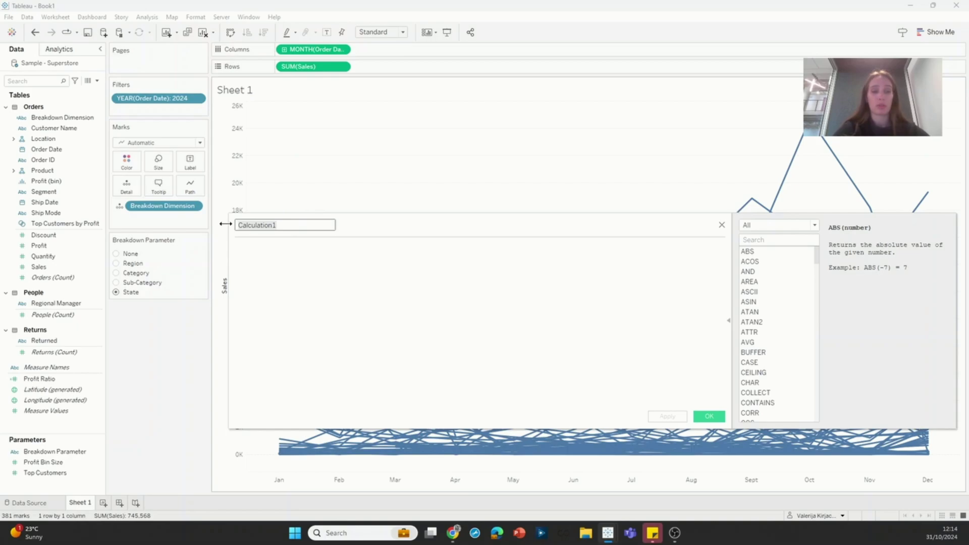
pyautogui.write('Number of')
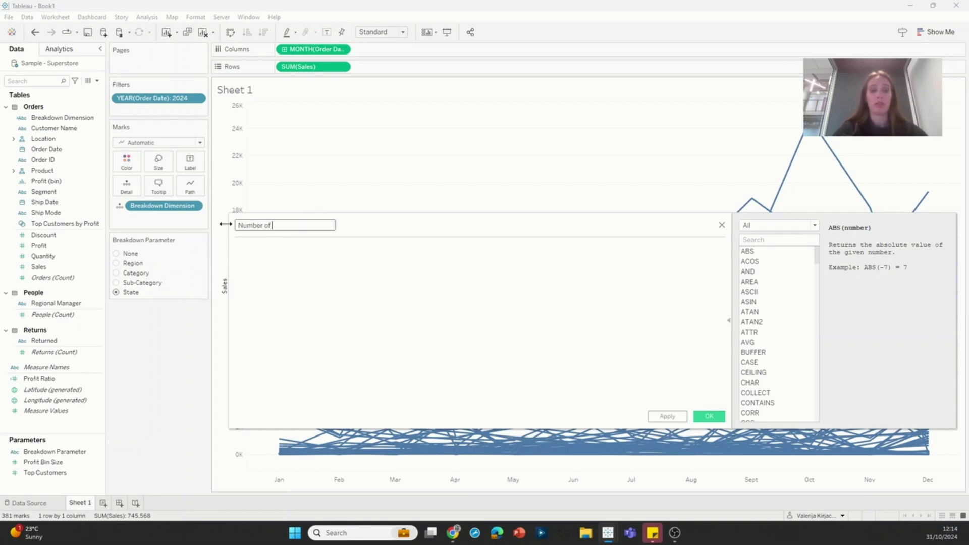
pyautogui.write(' items')
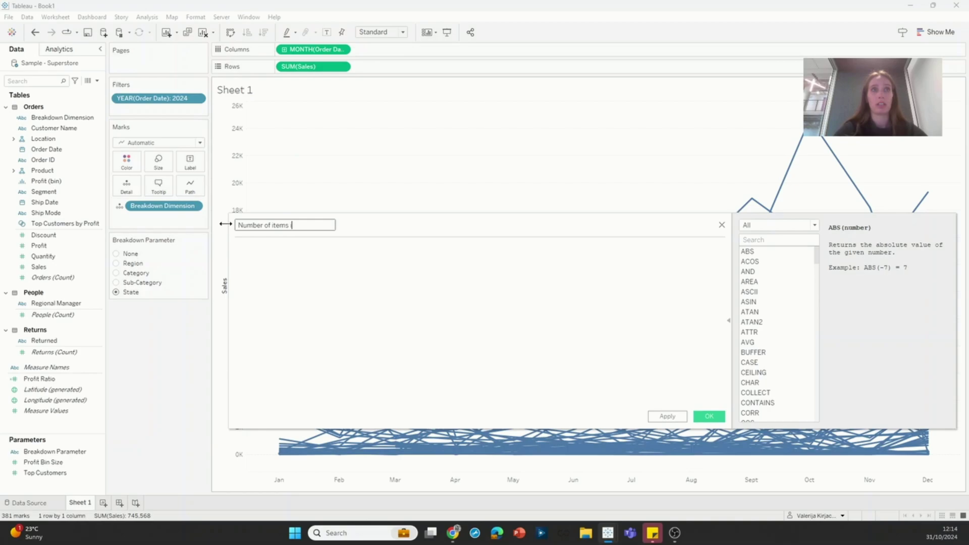
pyautogui.write('in dimensio')
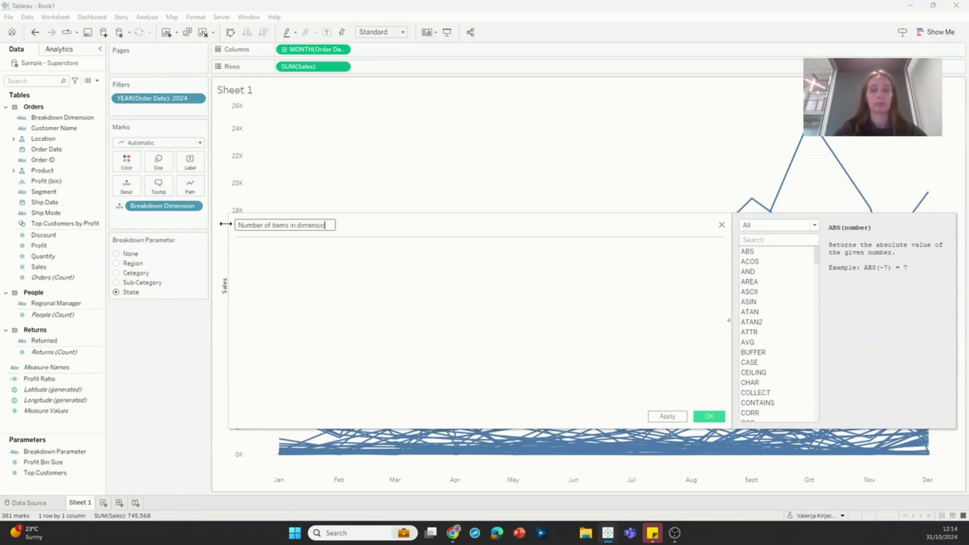
pyautogui.write('ns')
# Give it the formula {COUNTD([Breakdown Dimension])}, save it, and add it to Detail
pyautogui.click(301, 264)
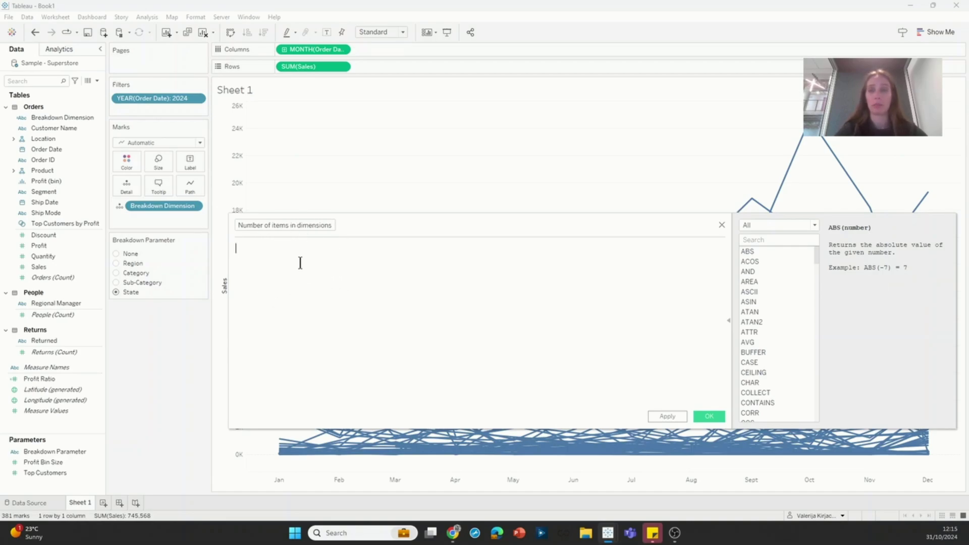
pyautogui.write('{}')
pyautogui.press('Left')
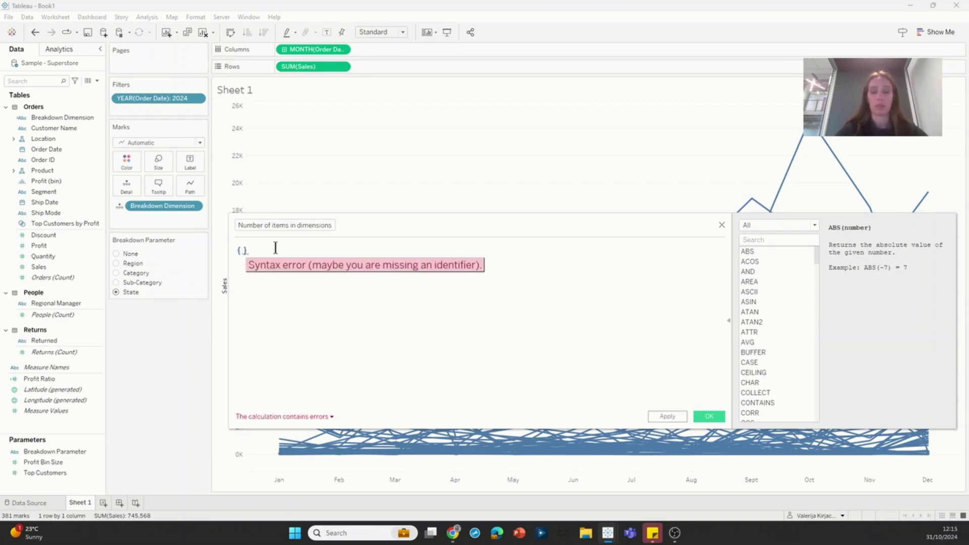
pyautogui.write('COUNT')
pyautogui.write('D(bre')
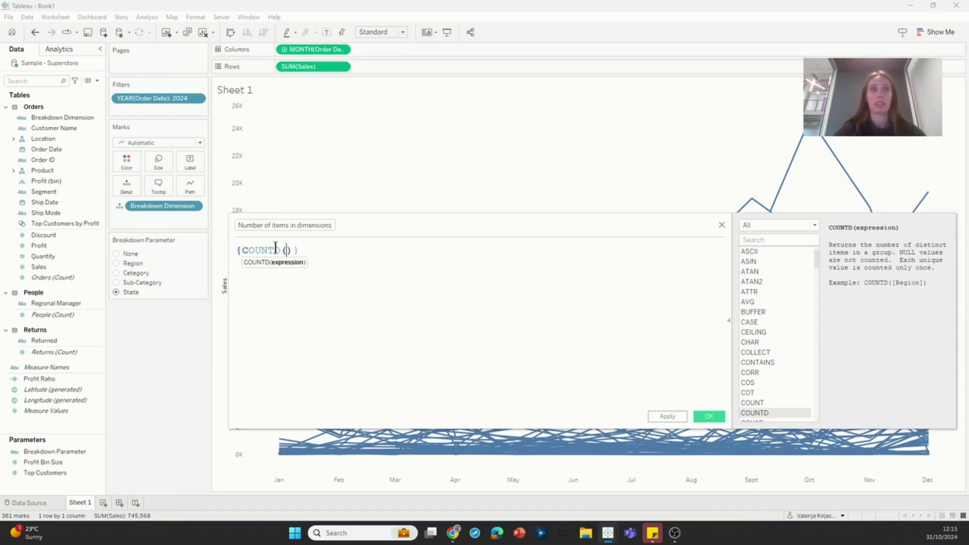
pyautogui.press('Return')
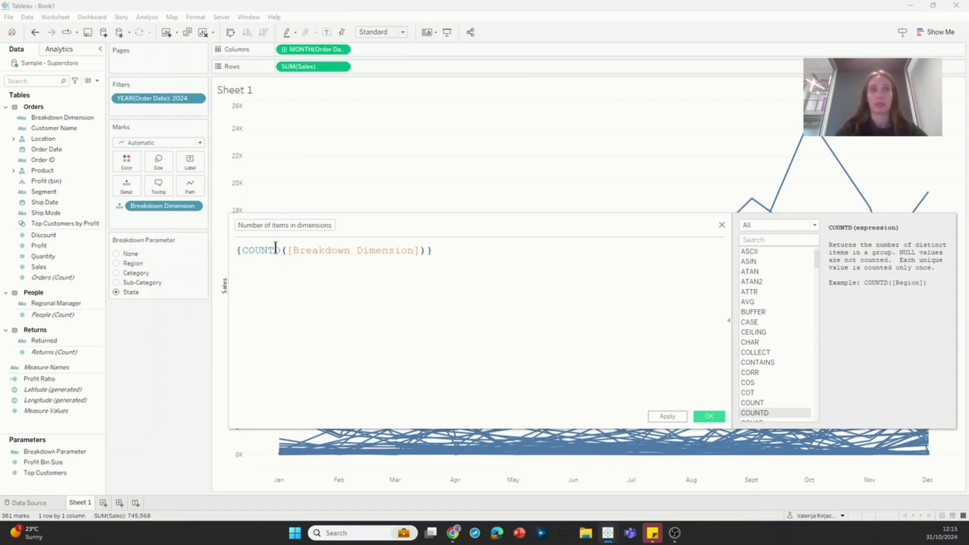
pyautogui.click(503, 250)
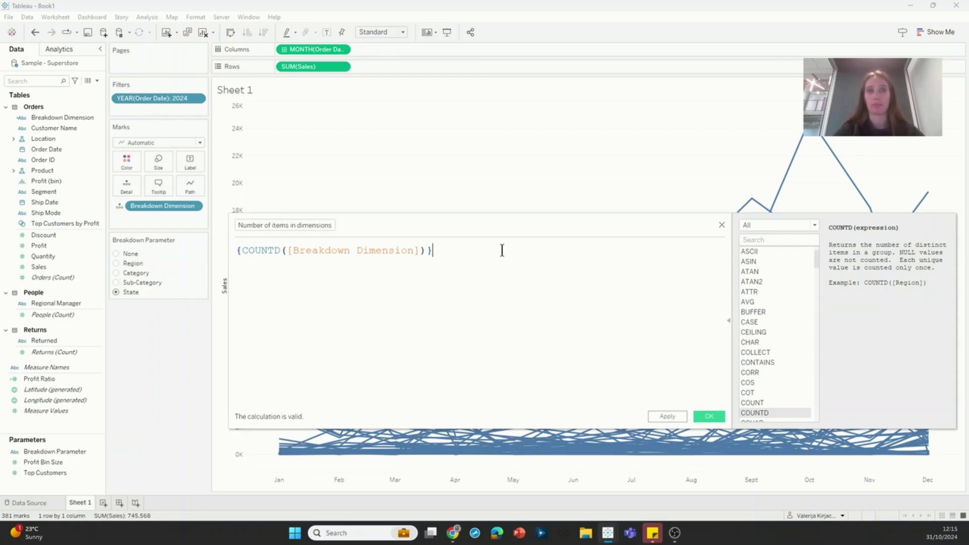
pyautogui.click(710, 416)
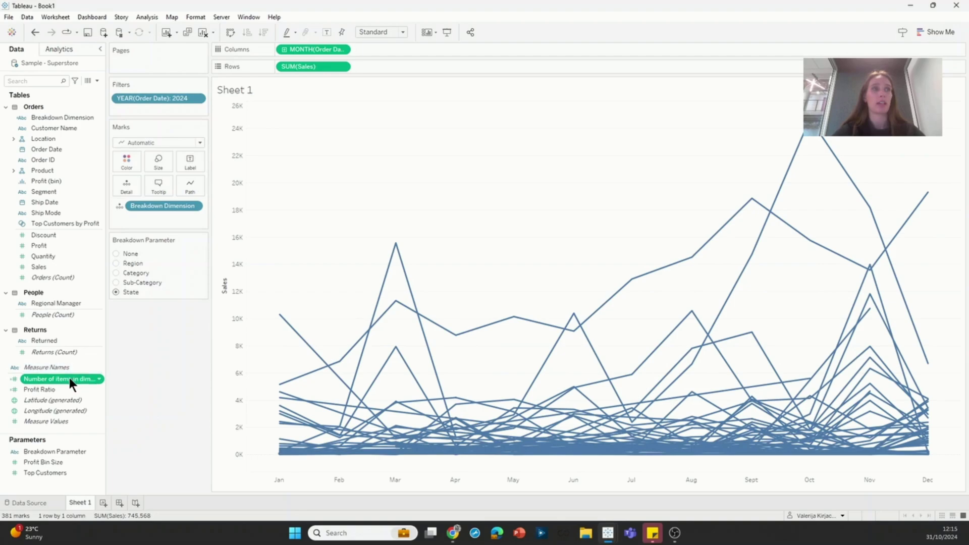
pyautogui.moveTo(70, 378); pyautogui.dragTo(122, 183)
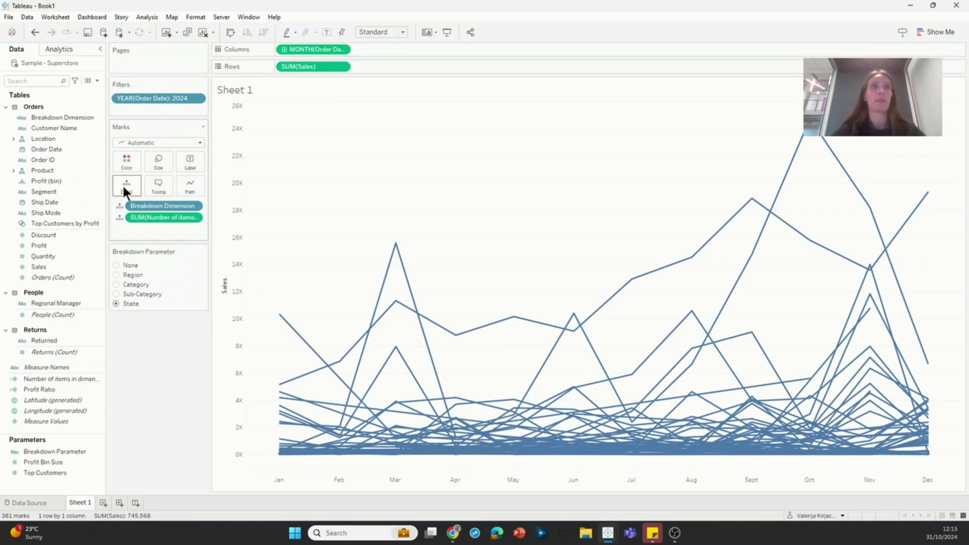
# Add SUM(Number of items in dimensions) in orange under the title, then break down by Sub-Category
pyautogui.doubleClick(268, 91)
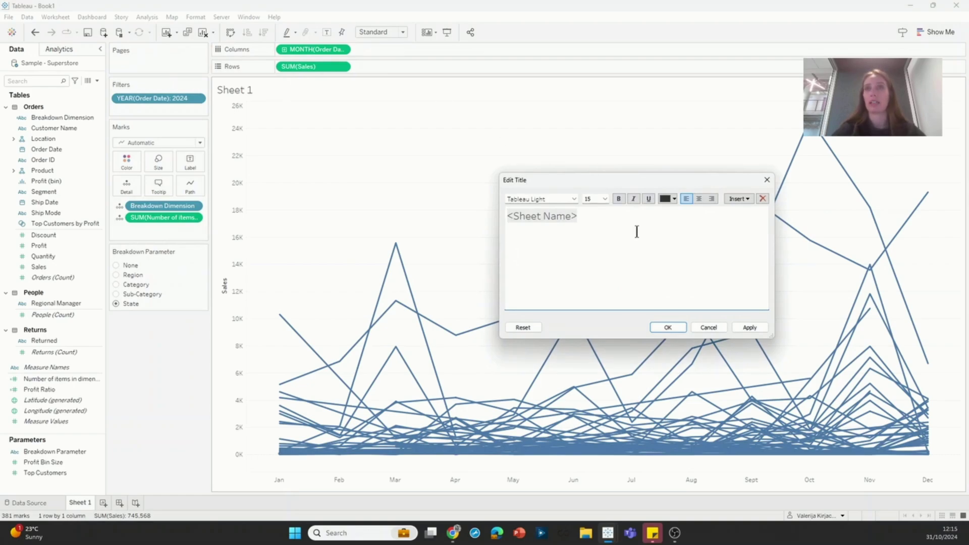
pyautogui.click(743, 198)
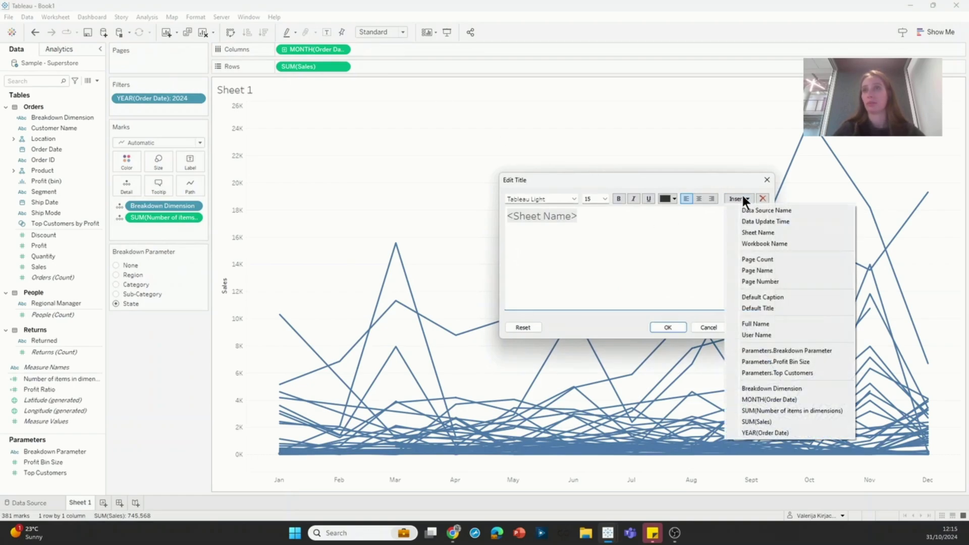
pyautogui.click(804, 410)
pyautogui.doubleClick(662, 230)
pyautogui.click(675, 198)
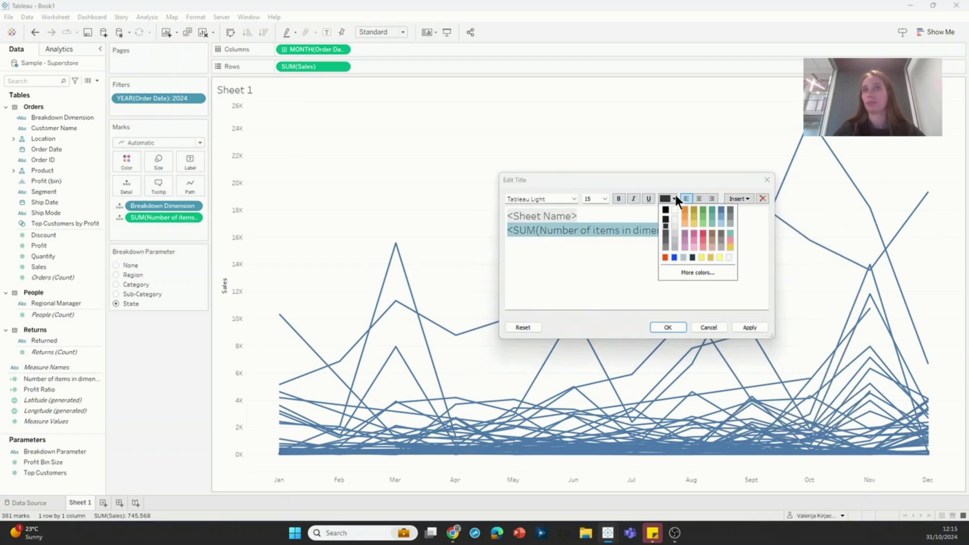
pyautogui.click(664, 257)
pyautogui.click(665, 326)
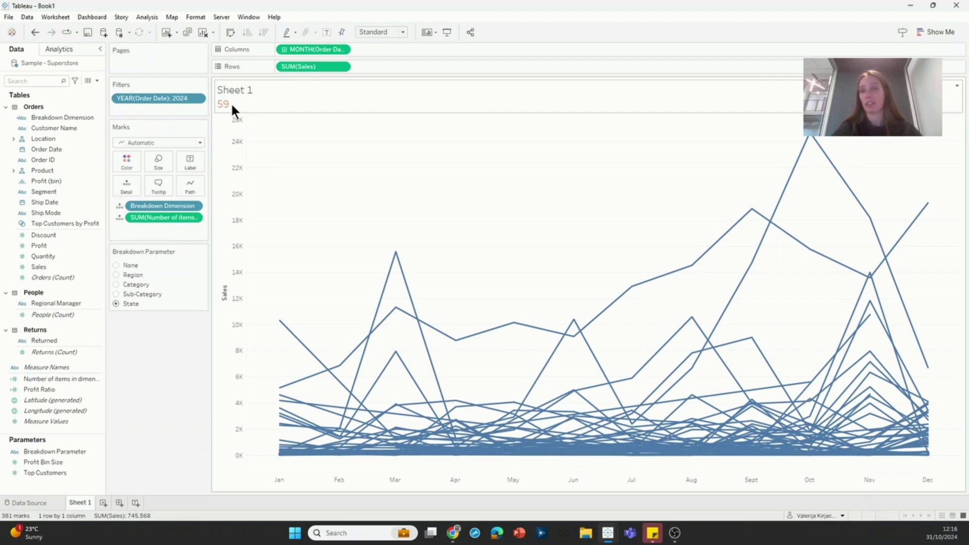
pyautogui.click(117, 294)
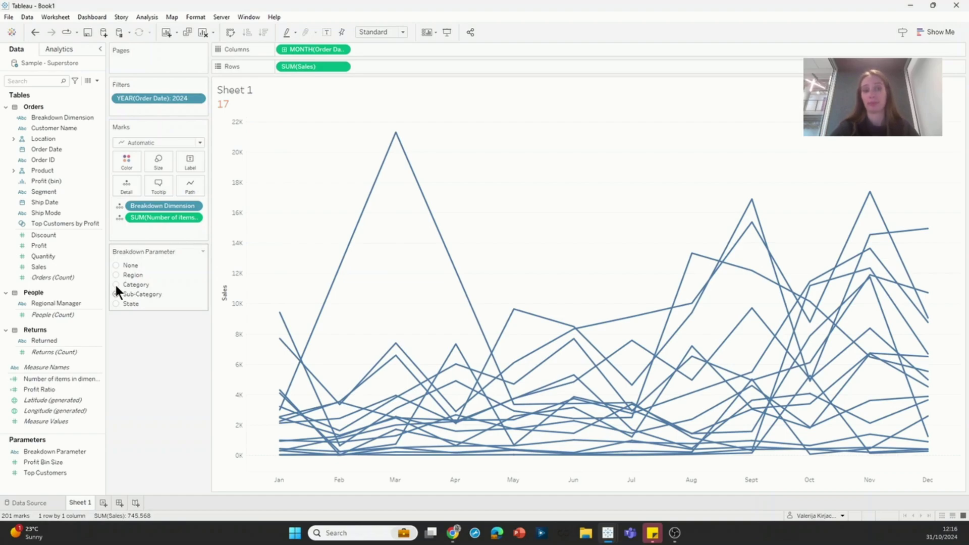
# Keep the Sub-Category breakdown and start a calculated field named 'Line Color'
pyautogui.click(117, 294)
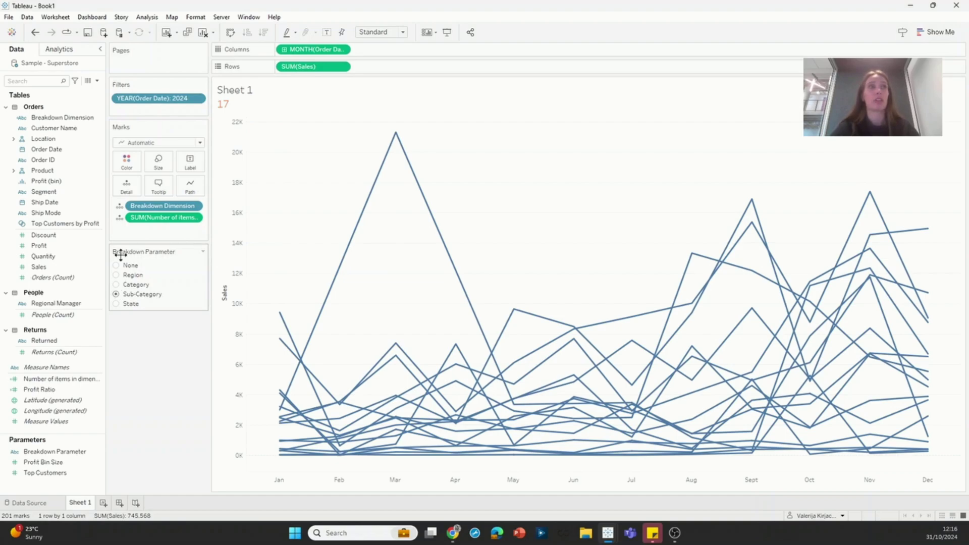
pyautogui.click(97, 81)
pyautogui.click(71, 91)
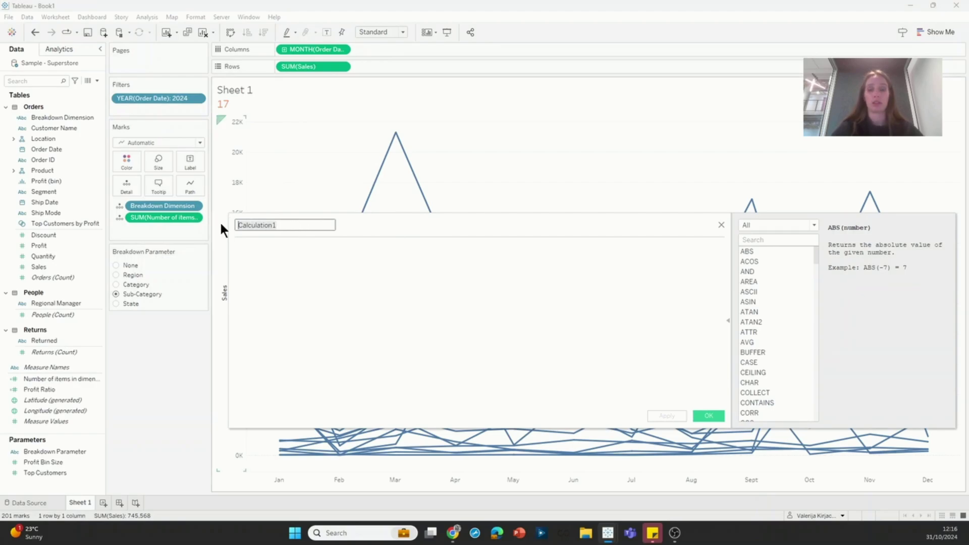
pyautogui.write('Line Color')
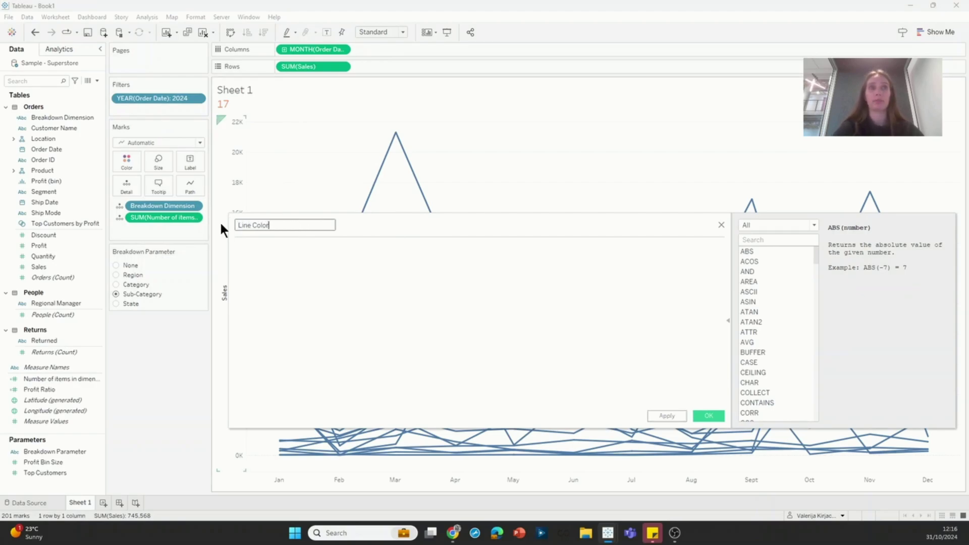
# Enter IF [Number of items in dimensions] <= 5 THEN [Breakdown Dimension] ELSE 'Single Color' END and save
pyautogui.click(300, 261)
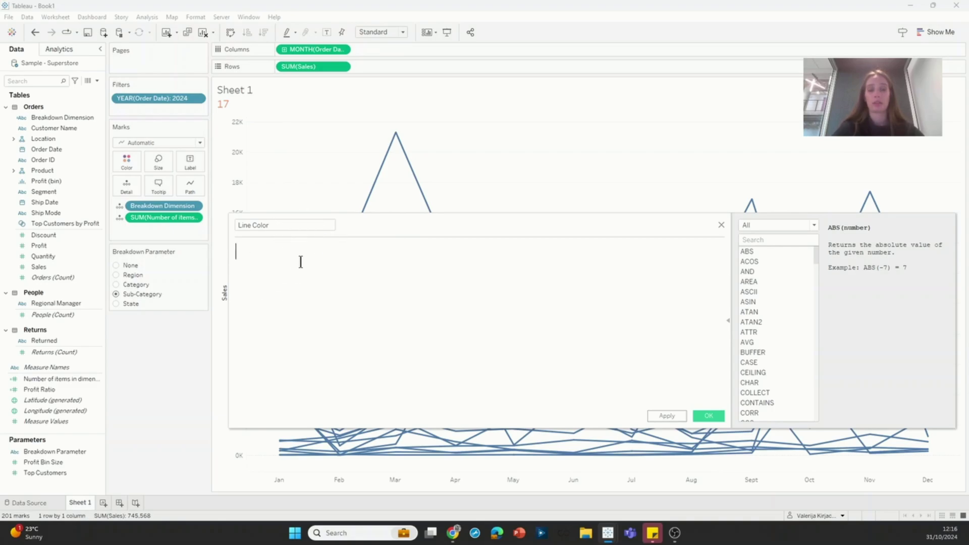
pyautogui.write('IF ')
pyautogui.write('[nu')
pyautogui.press('Return')
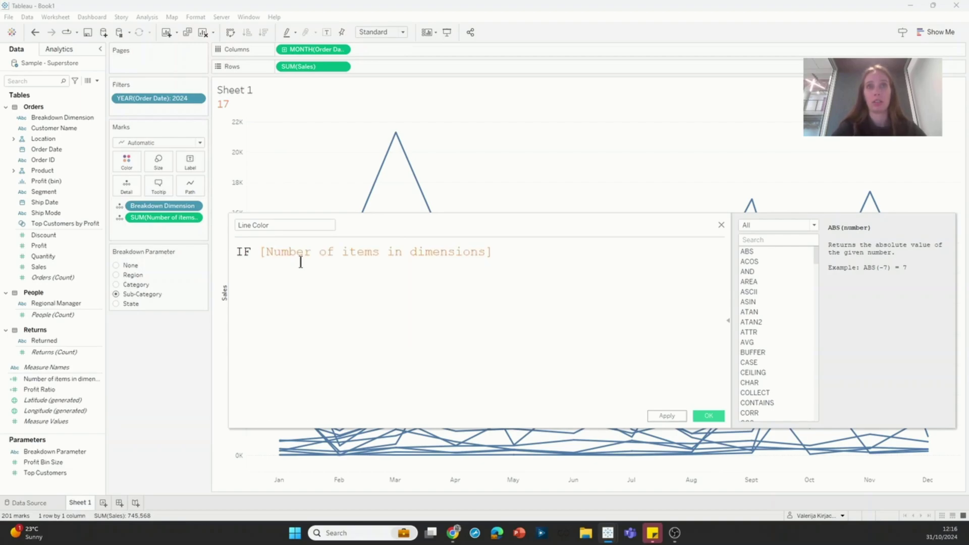
pyautogui.write('<=')
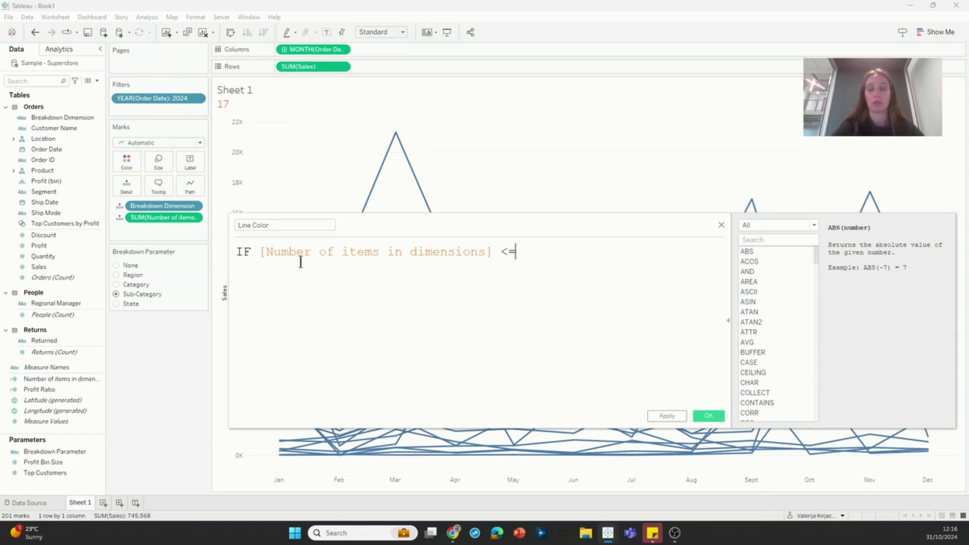
pyautogui.write(' 5 THEN ')
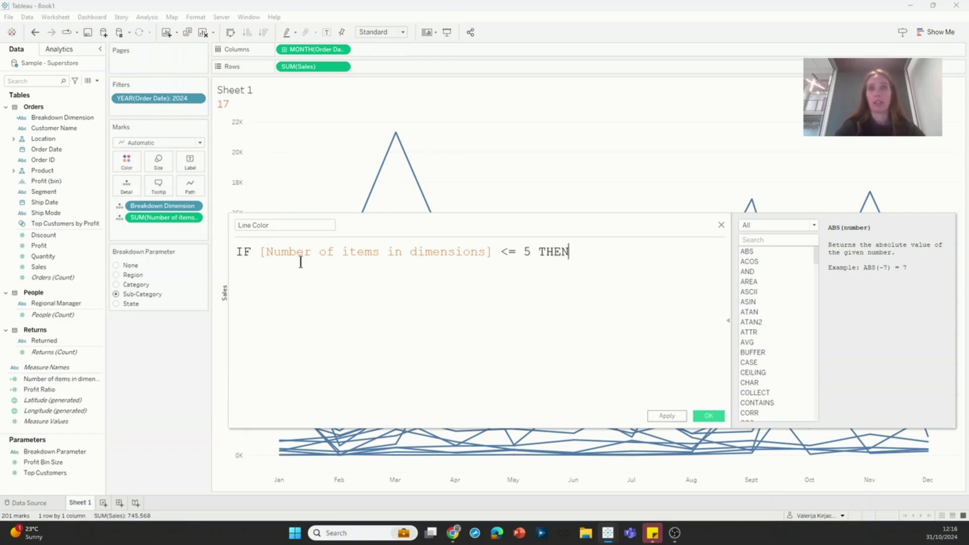
pyautogui.write('bre')
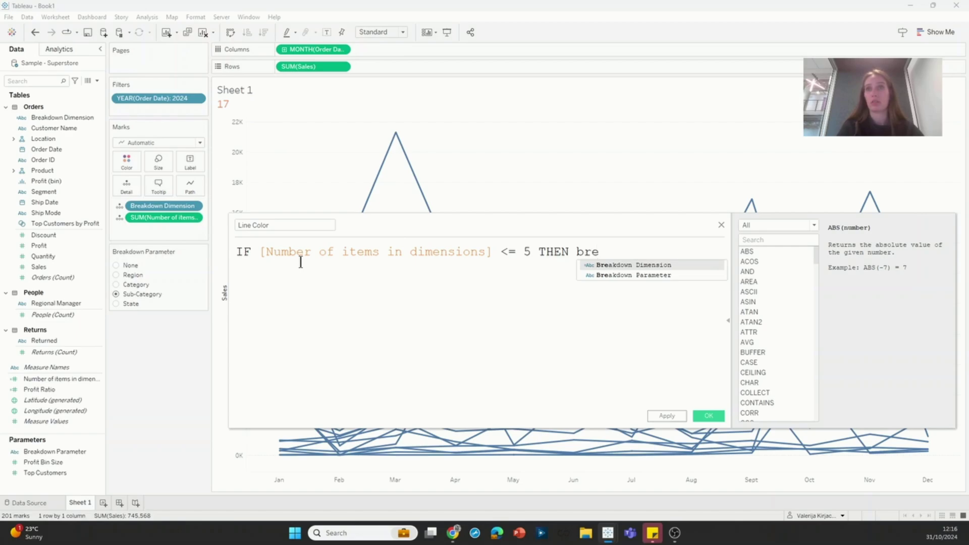
pyautogui.press('Return')
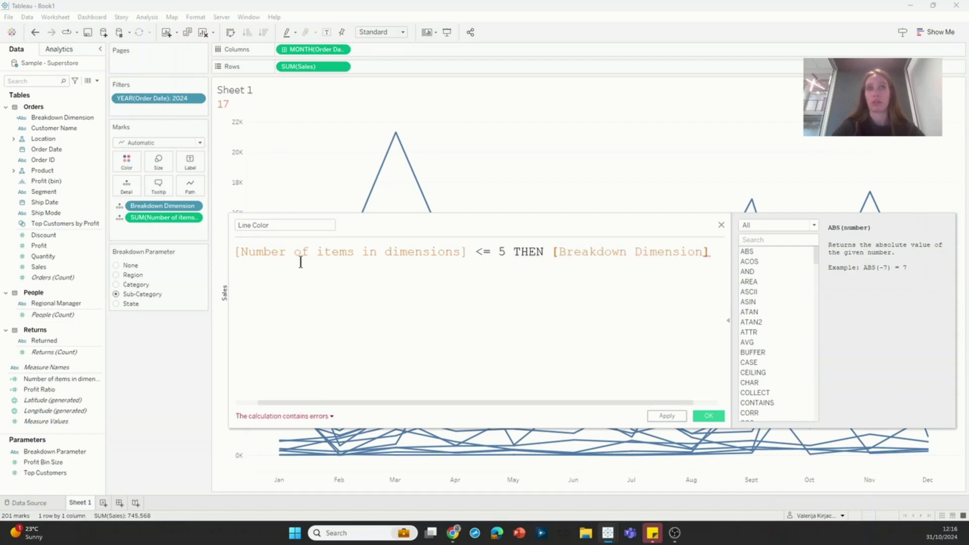
pyautogui.click(300, 262)
pyautogui.press('Return')
pyautogui.write('ELSE ')
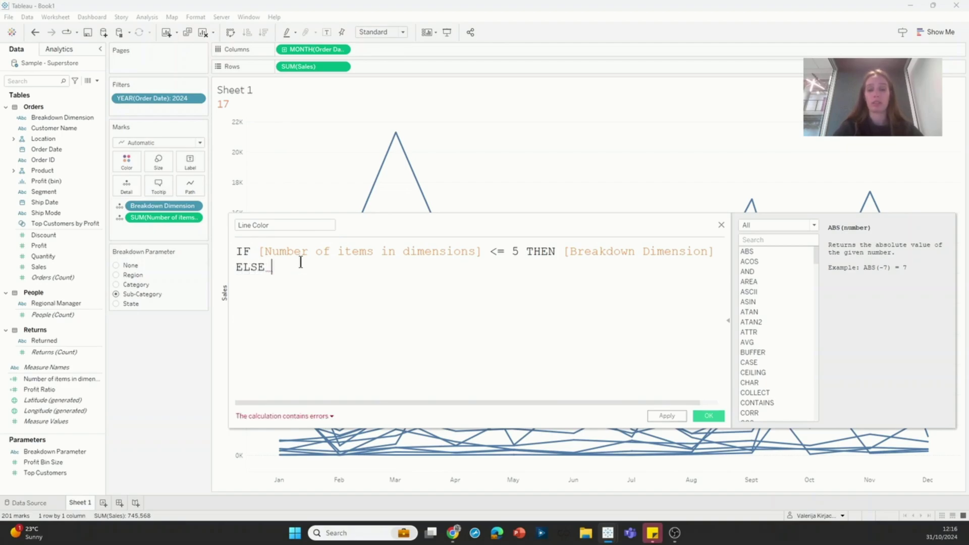
pyautogui.write("'")
pyautogui.write('Single ')
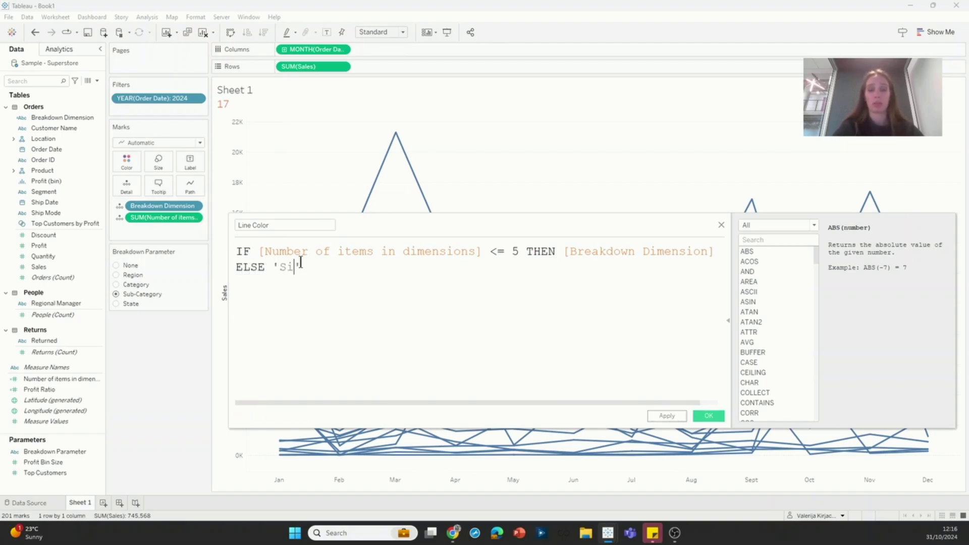
pyautogui.write('Color')
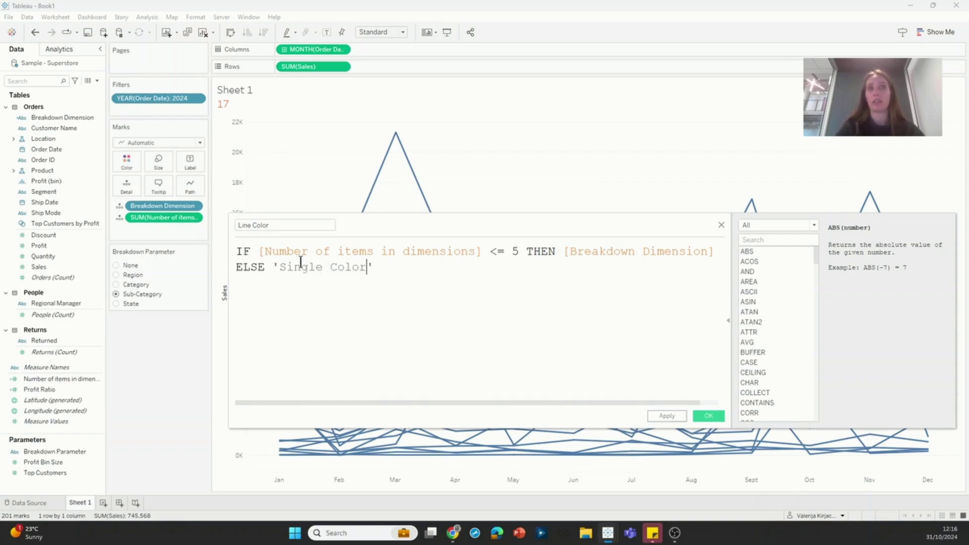
pyautogui.press('End')
pyautogui.press('Return')
pyautogui.write('END')
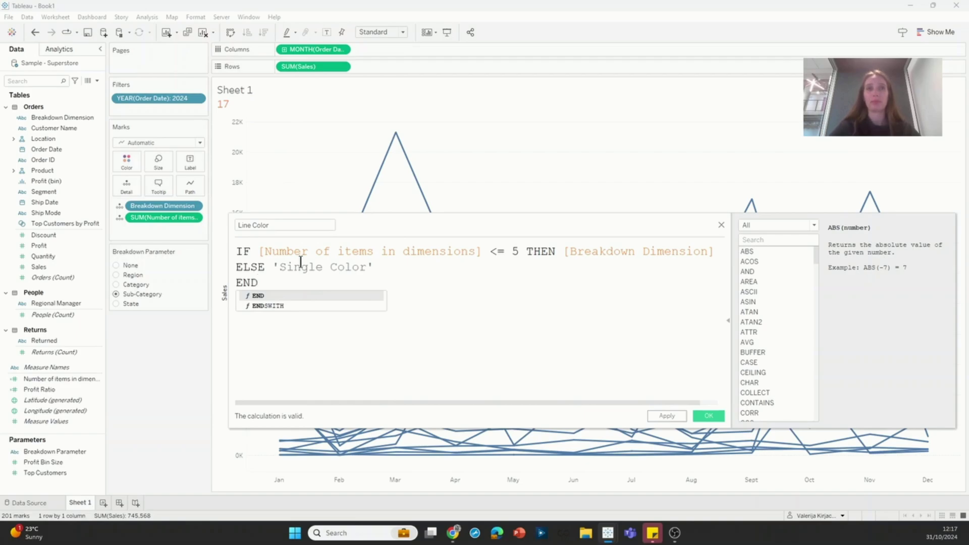
pyautogui.click(709, 417)
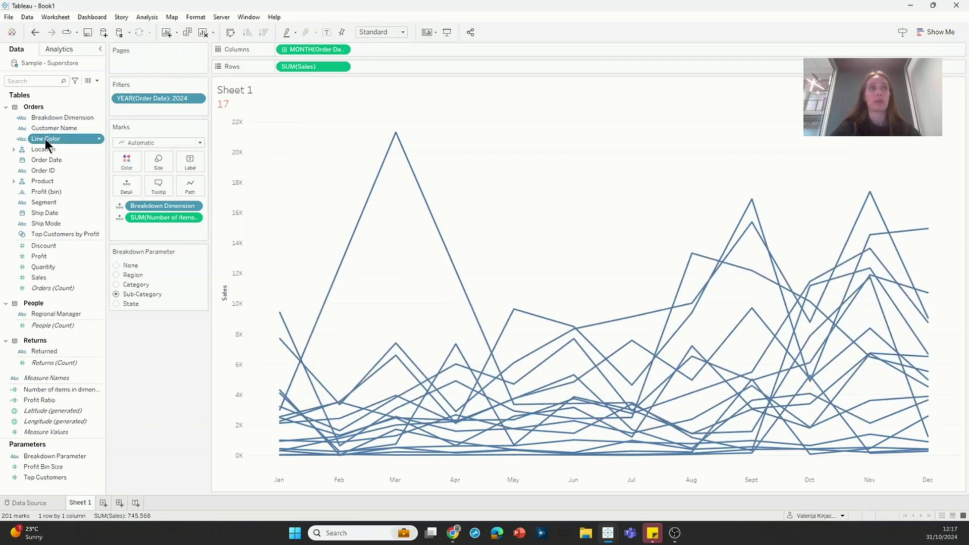
# Colour lines by Line Color, put its legend below the parameter, and try Region through State
pyautogui.moveTo(47, 138); pyautogui.dragTo(122, 160)
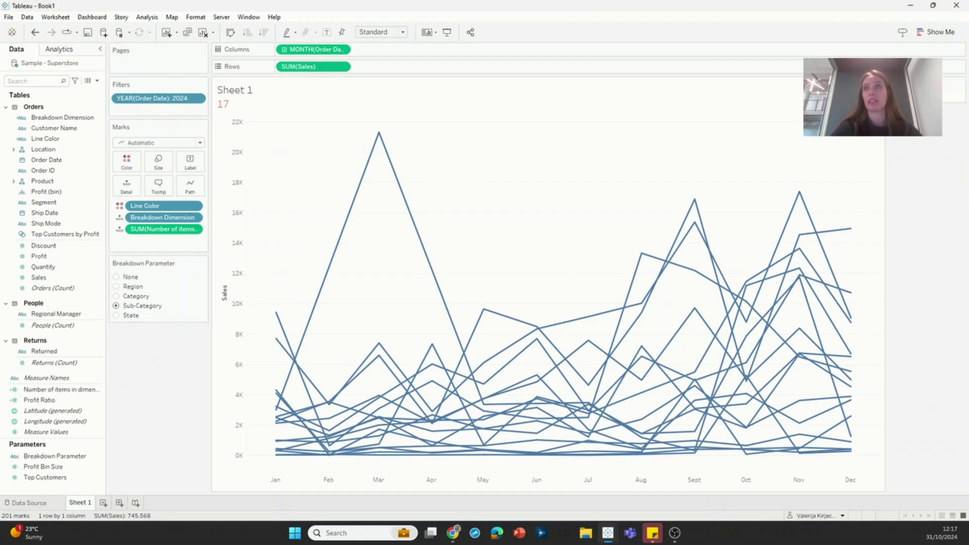
pyautogui.moveTo(139, 344)
pyautogui.mouseDown()
pyautogui.moveTo(113, 341)
pyautogui.moveTo(132, 333)
pyautogui.mouseUp()
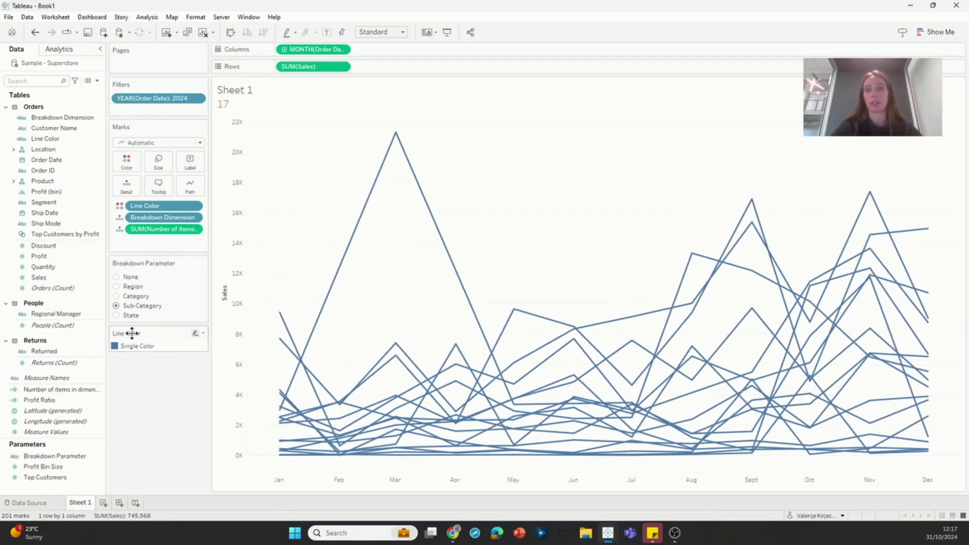
pyautogui.click(116, 286)
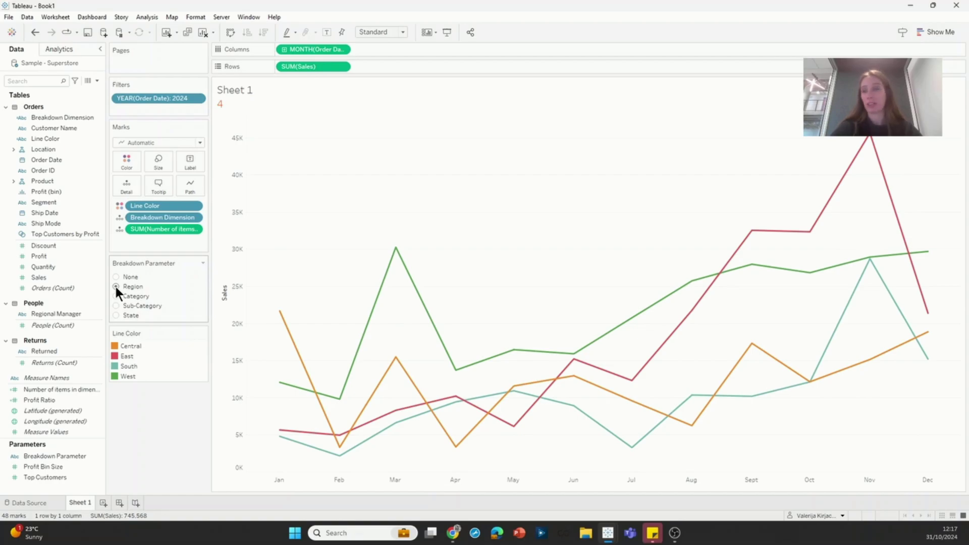
pyautogui.click(116, 297)
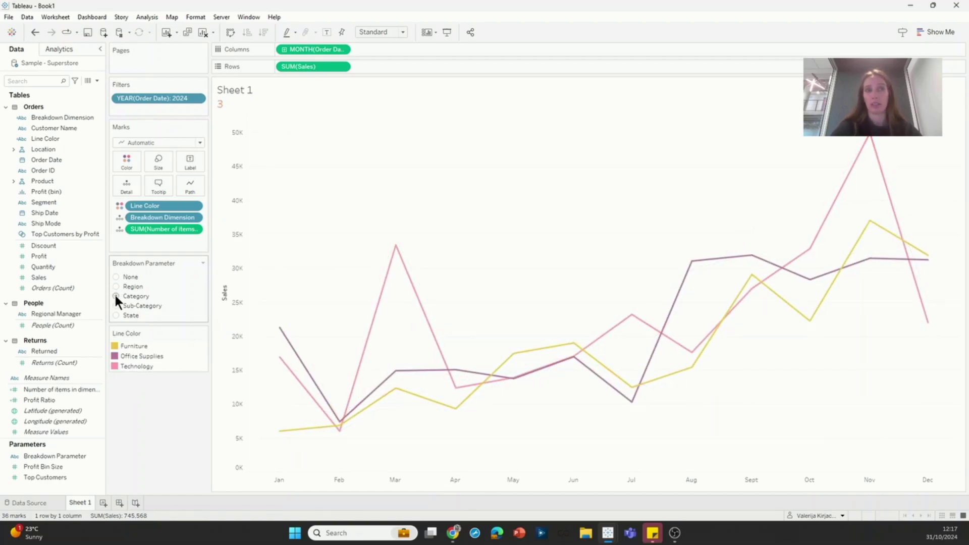
pyautogui.click(116, 306)
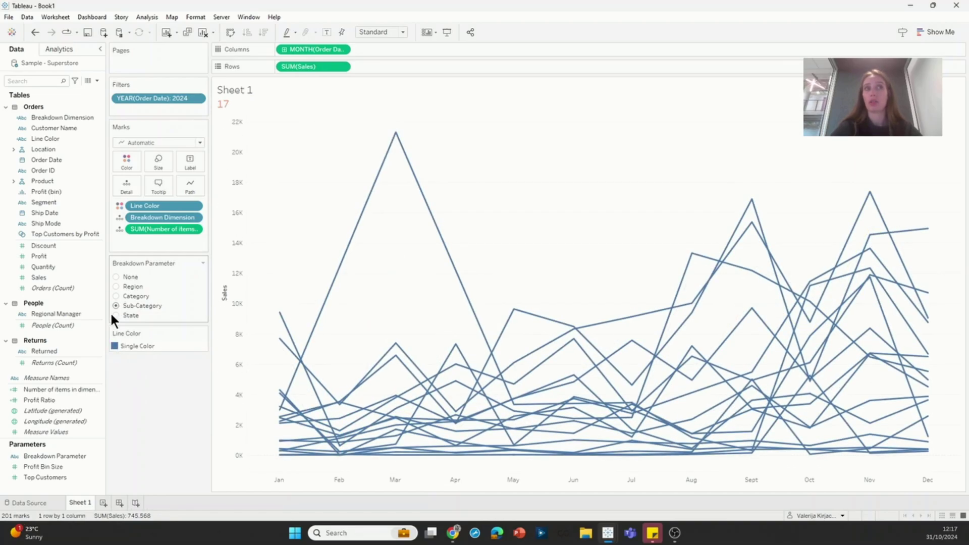
pyautogui.click(115, 315)
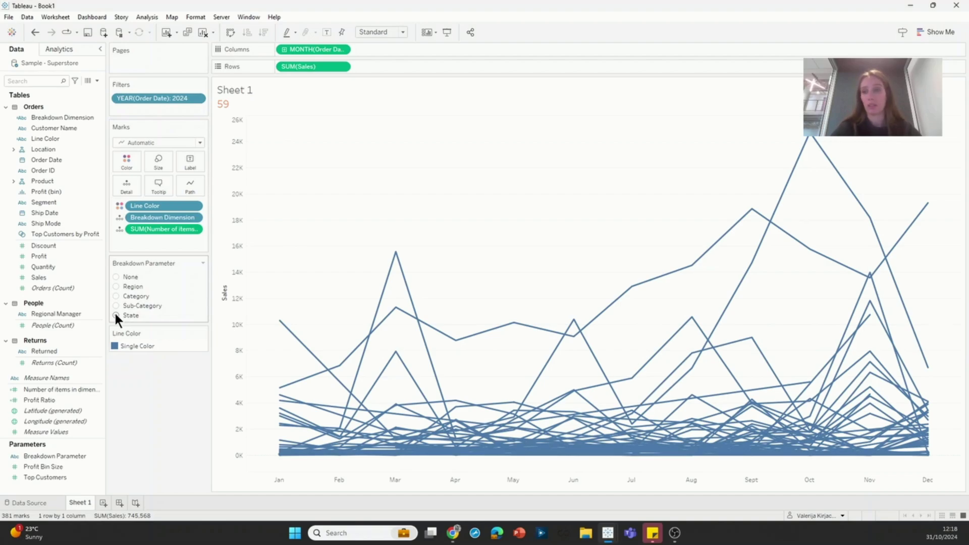
# Create a set from Breakdown Dimension that includes only California
pyautogui.rightClick(90, 116)
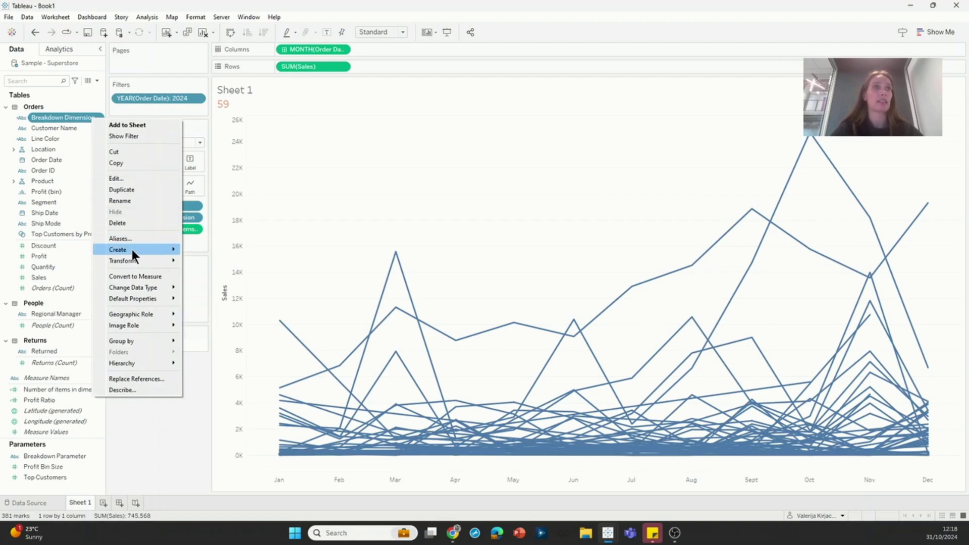
pyautogui.moveTo(132, 250)
pyautogui.click(204, 258)
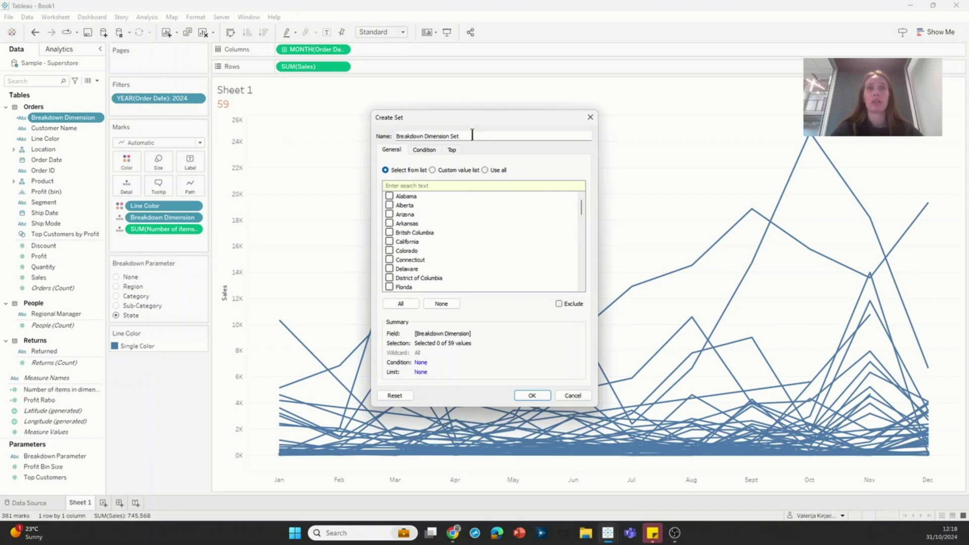
pyautogui.click(390, 241)
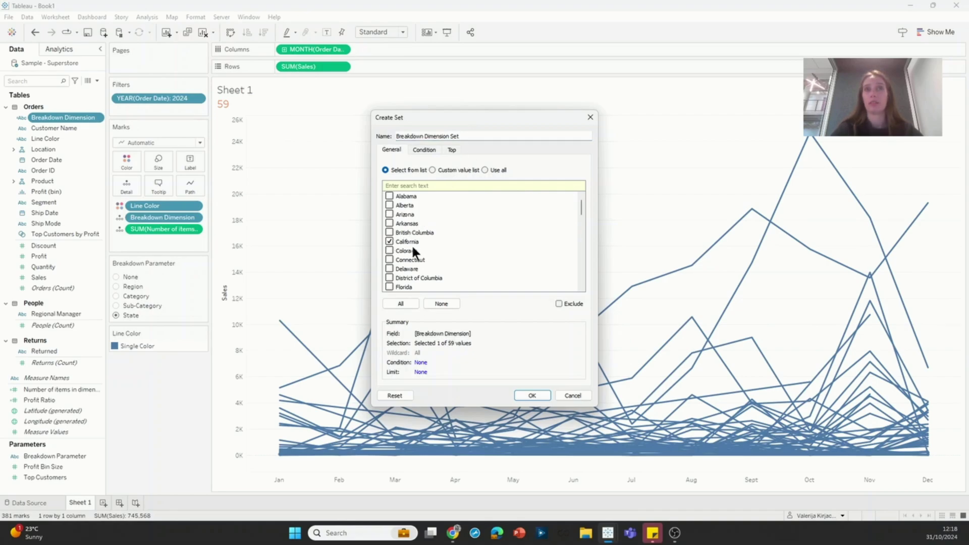
pyautogui.click(532, 396)
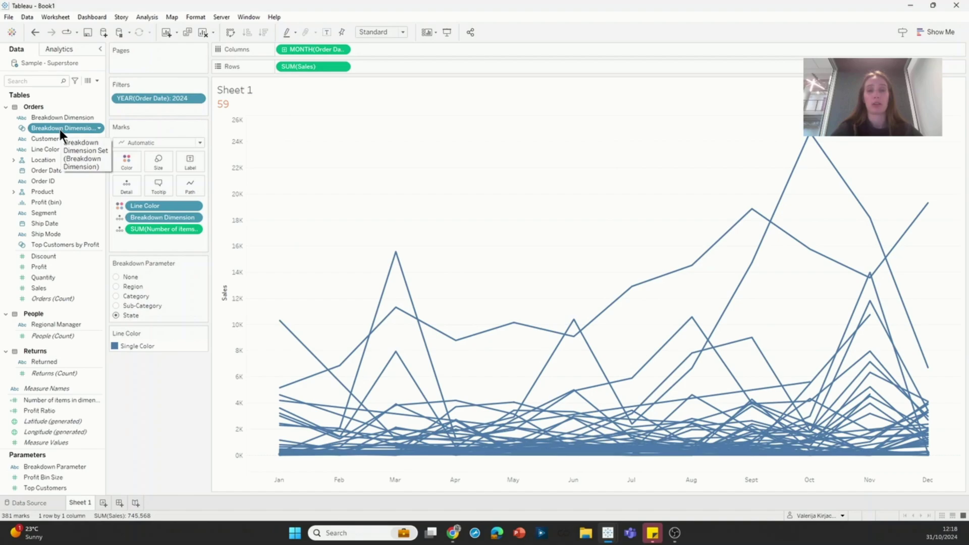
# Colour the lines by Breakdown Dimension Set so California shows blue and other states grey
pyautogui.moveTo(59, 127); pyautogui.dragTo(126, 159)
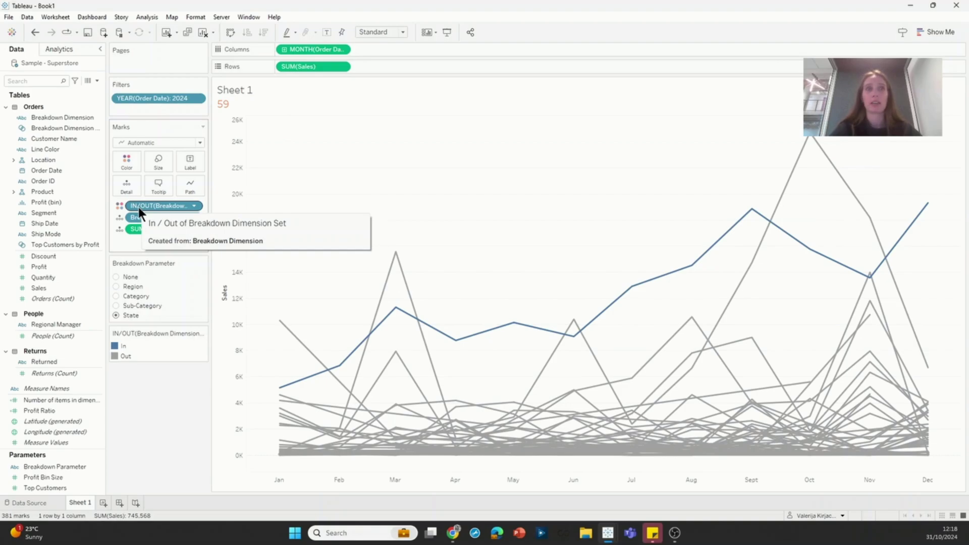
pyautogui.moveTo(460, 342)
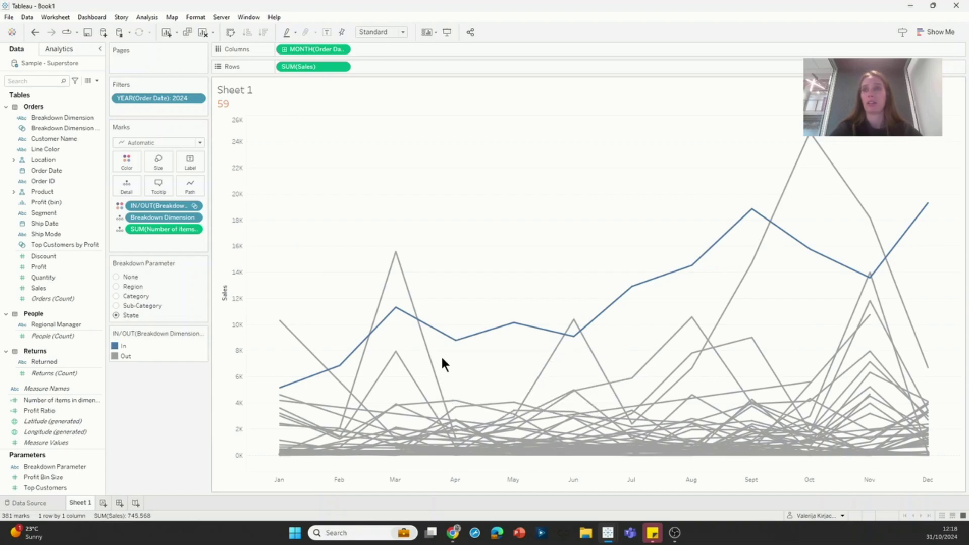
# Recolour the In line bright blue (#0055ff) and the Out lines light grey
pyautogui.doubleClick(135, 346)
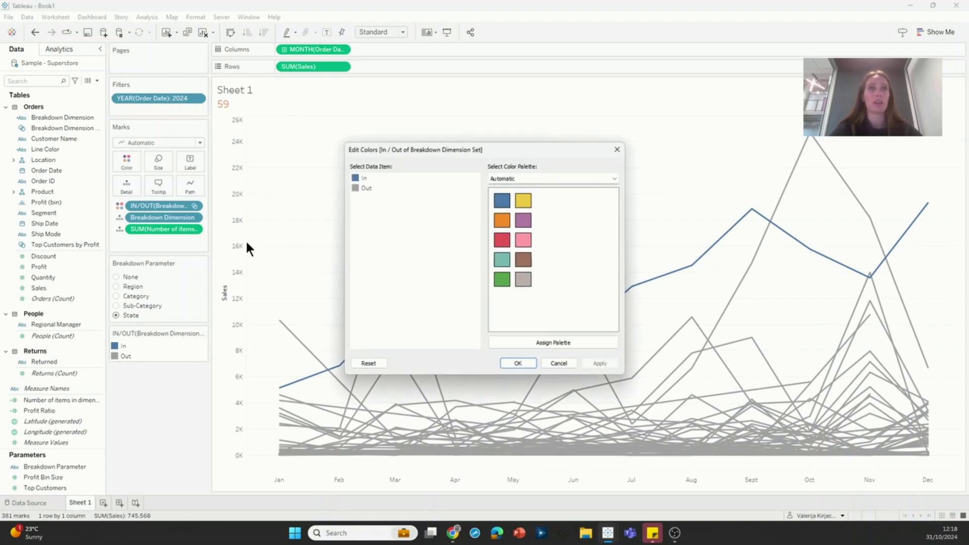
pyautogui.doubleClick(356, 177)
pyautogui.click(394, 212)
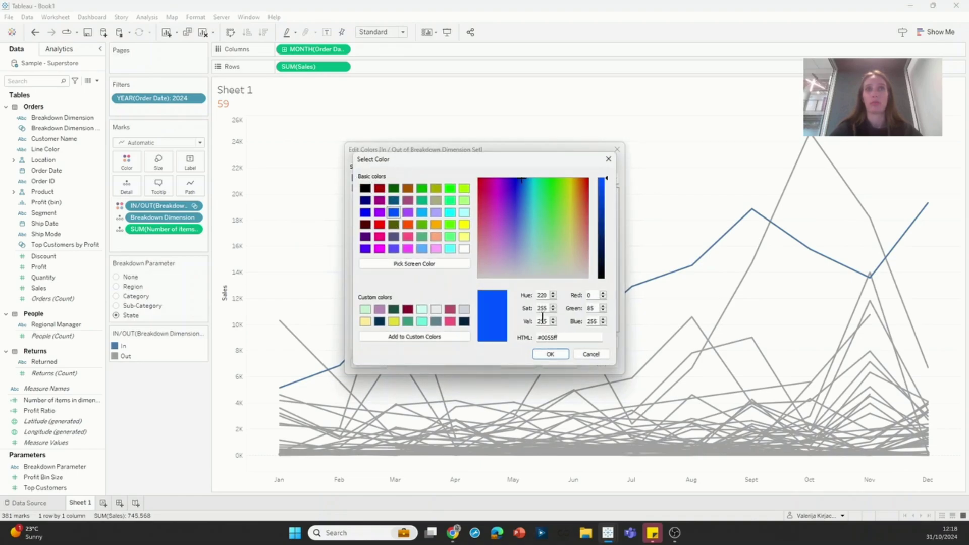
pyautogui.click(551, 354)
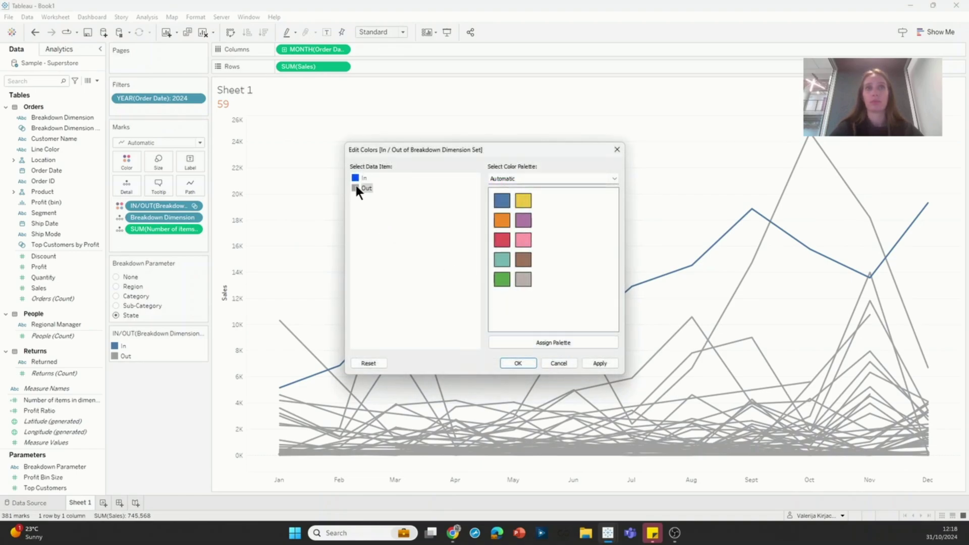
pyautogui.doubleClick(355, 188)
pyautogui.click(464, 313)
pyautogui.click(527, 352)
pyautogui.click(507, 362)
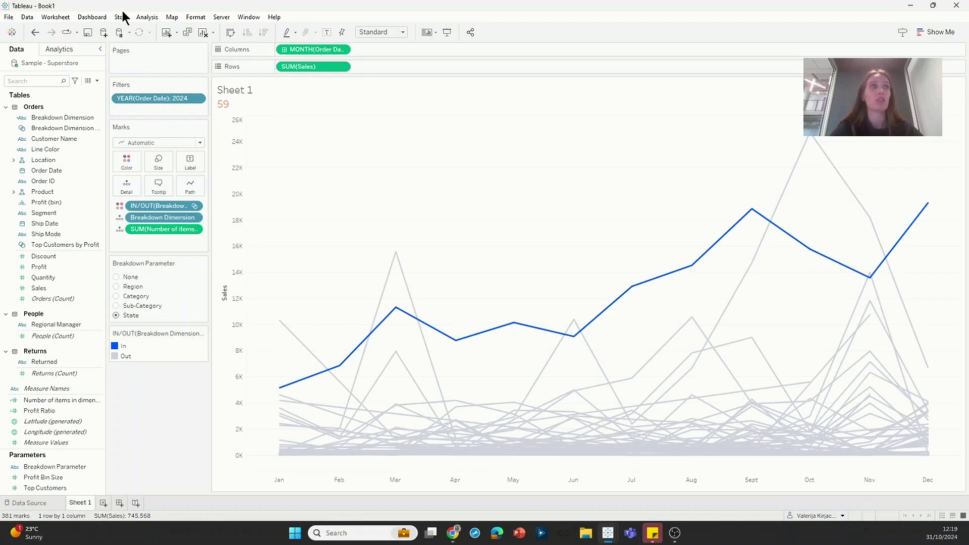
# Find the Line Color field by searching 'lin' and open its calculation for editing
pyautogui.click(45, 81)
pyautogui.write('lin')
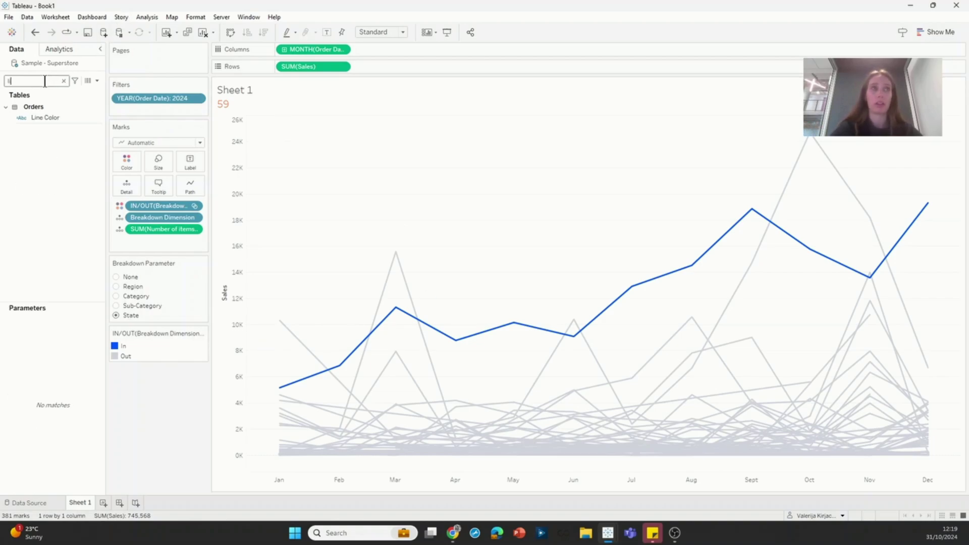
pyautogui.rightClick(49, 118)
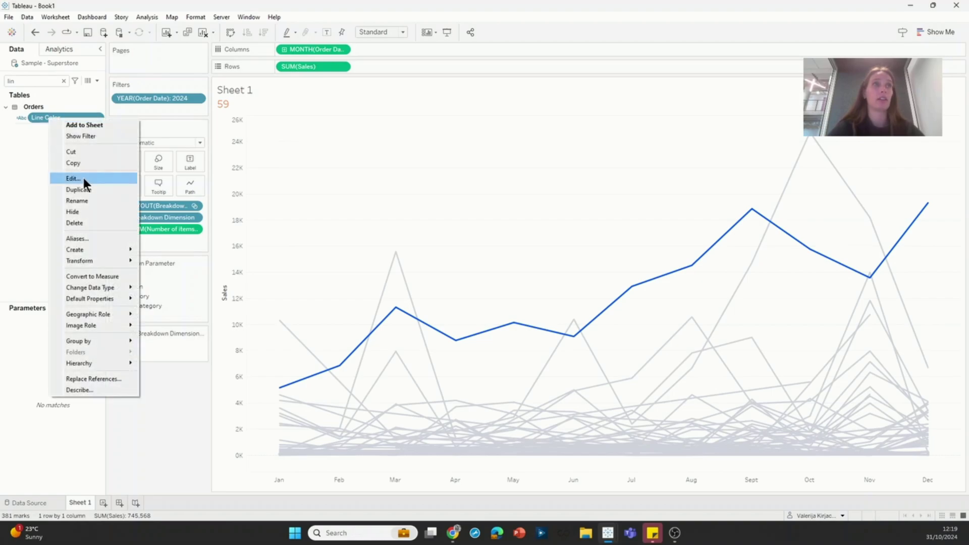
pyautogui.click(83, 179)
pyautogui.scroll(2, 379, 285)
pyautogui.click(372, 286)
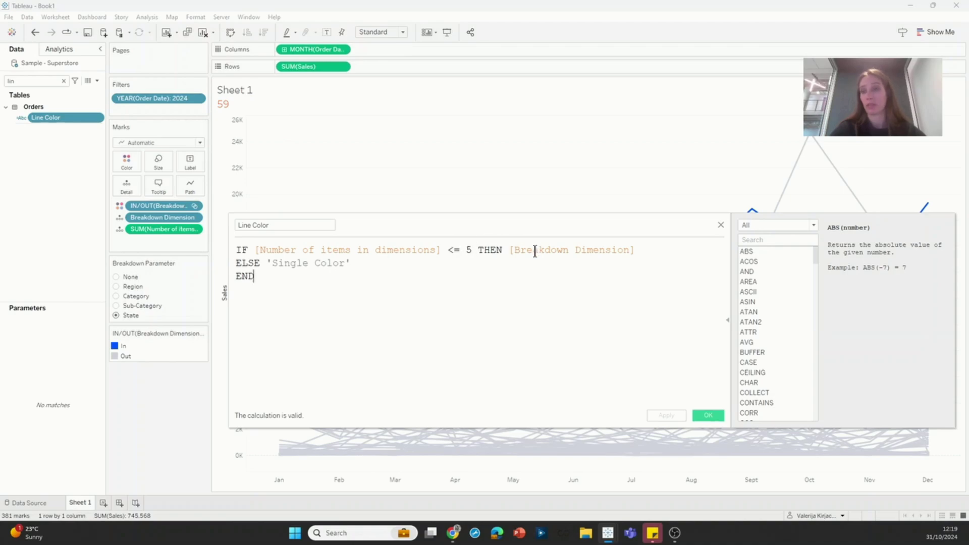
# Replace 'Single Color' in the ELSE branch with the Breakdown Dimension Set field
pyautogui.moveTo(267, 263); pyautogui.dragTo(364, 262)
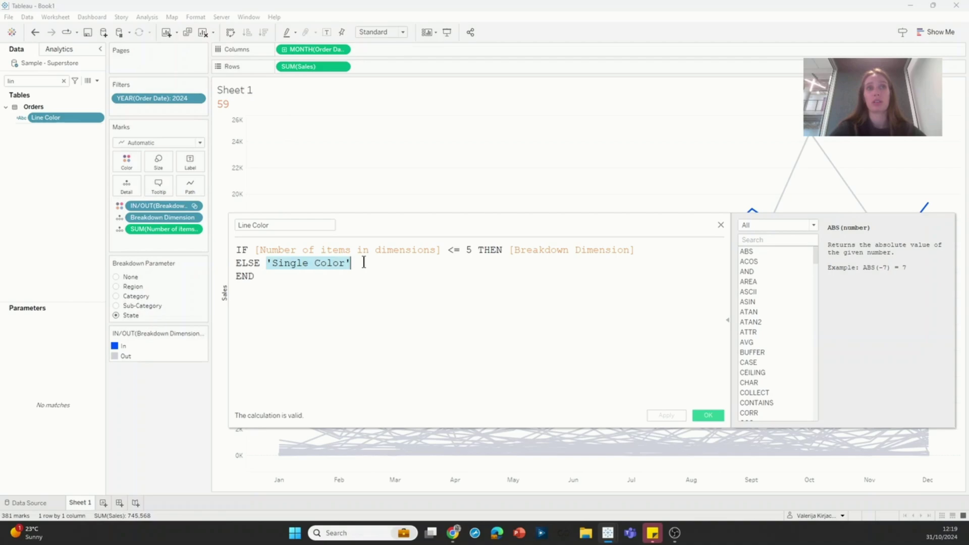
pyautogui.press('BackSpace')
pyautogui.write('set')
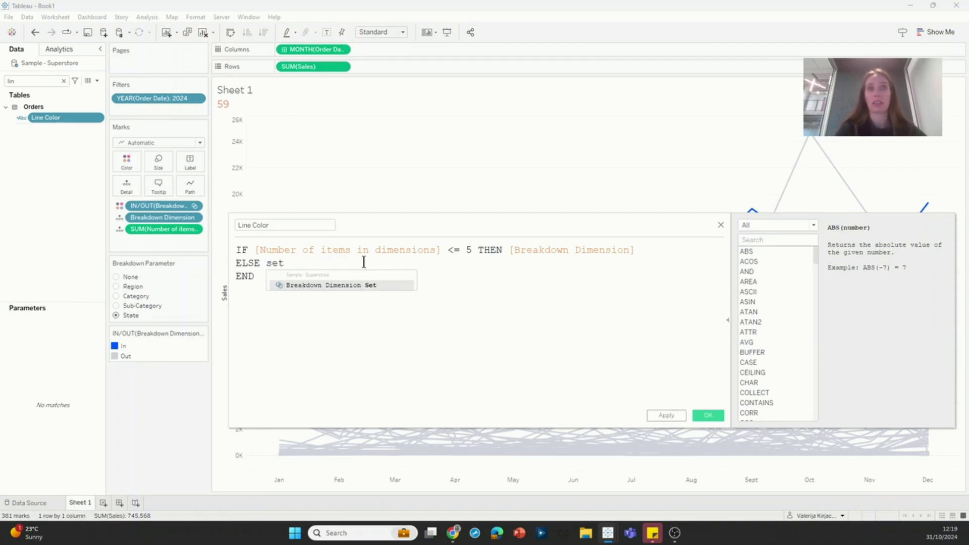
pyautogui.press('Return')
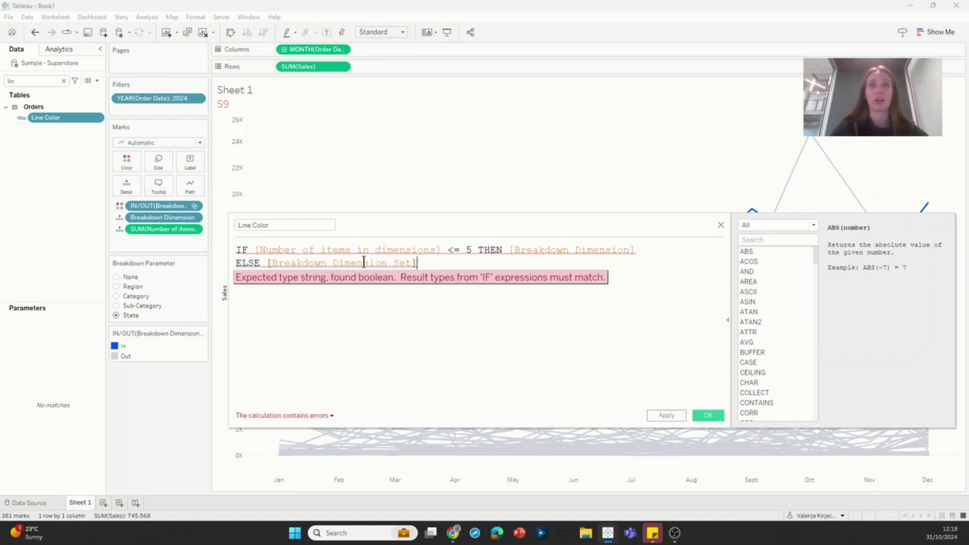
pyautogui.click(539, 247)
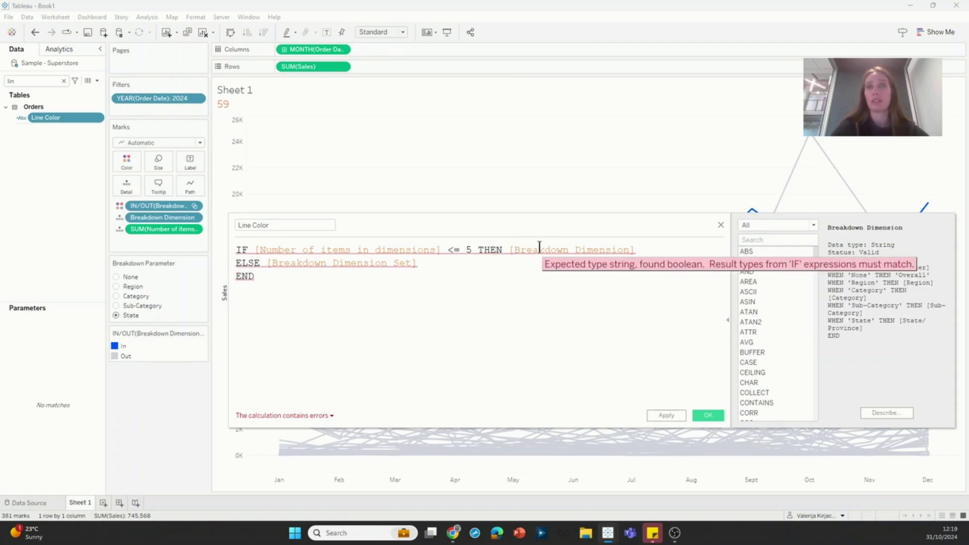
pyautogui.click(346, 268)
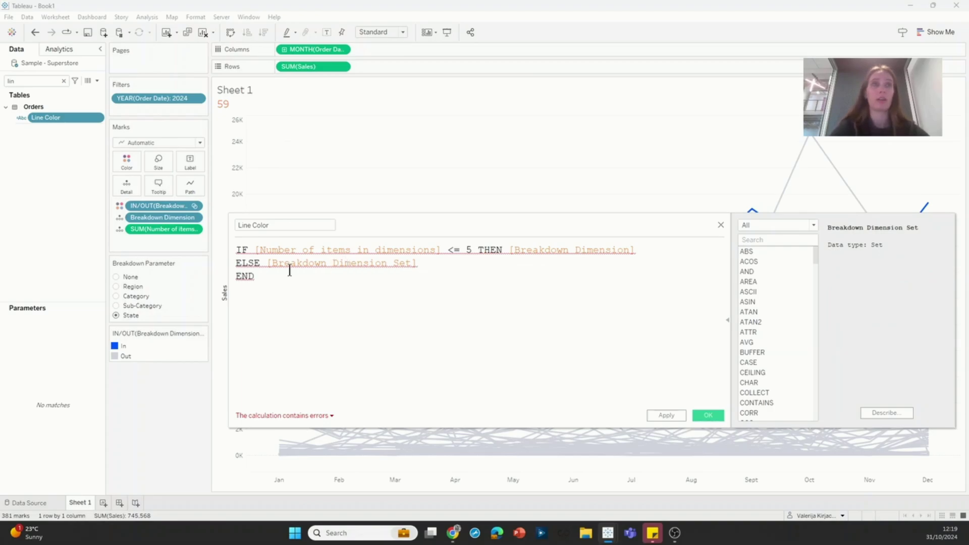
# Wrap the set field in STR( ) so the ELSE line reads STR([Breakdown Dimension Set])
pyautogui.click(266, 263)
pyautogui.write('STR(')
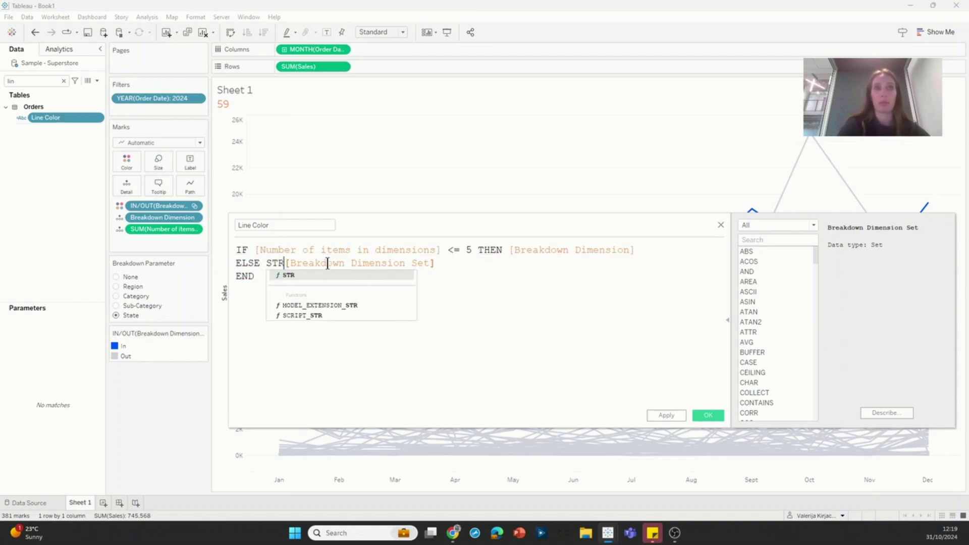
pyautogui.press('End')
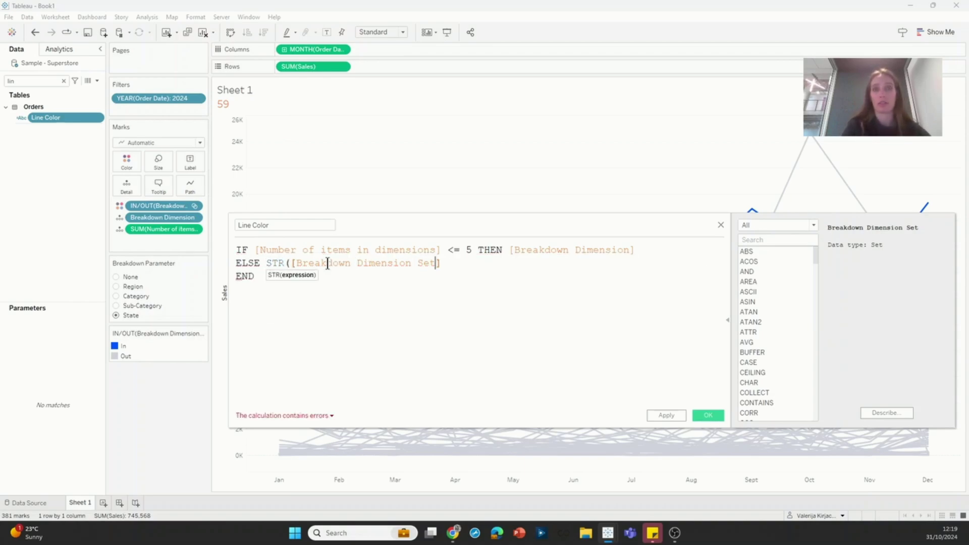
pyautogui.write(')')
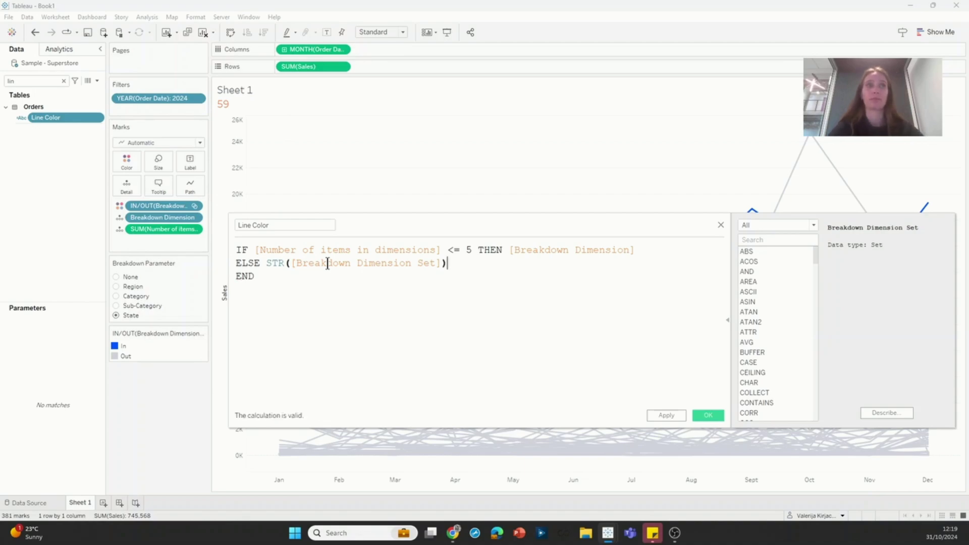
# Save the Line Color calculation and colour the lines by the Line Color field
pyautogui.click(708, 416)
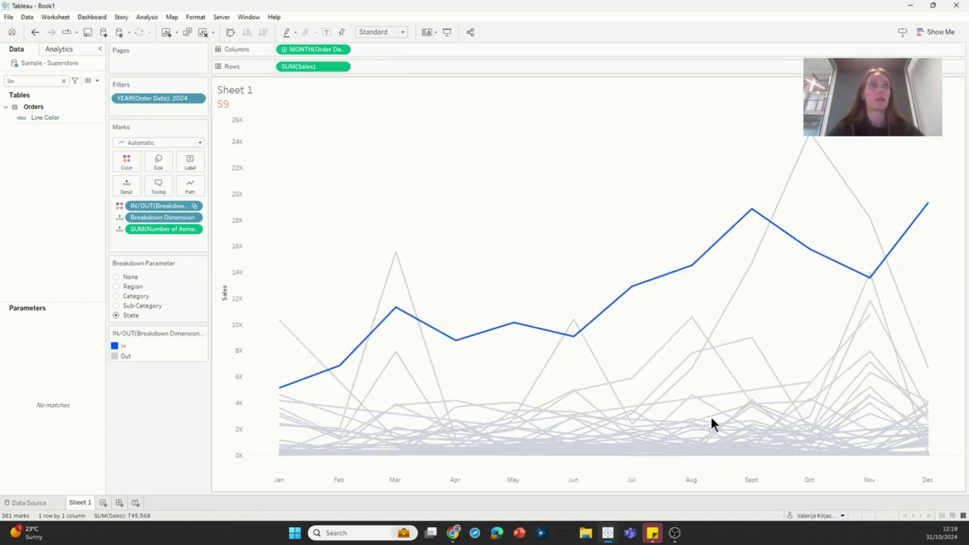
pyautogui.click(38, 82)
pyautogui.moveTo(46, 114); pyautogui.dragTo(145, 207)
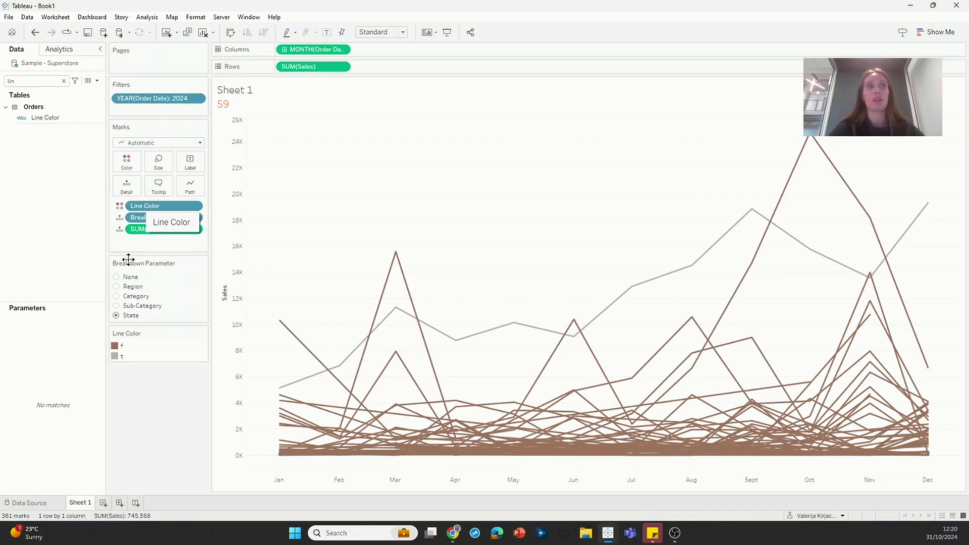
# Set the Line Color items to grey for f and blue for t
pyautogui.doubleClick(129, 353)
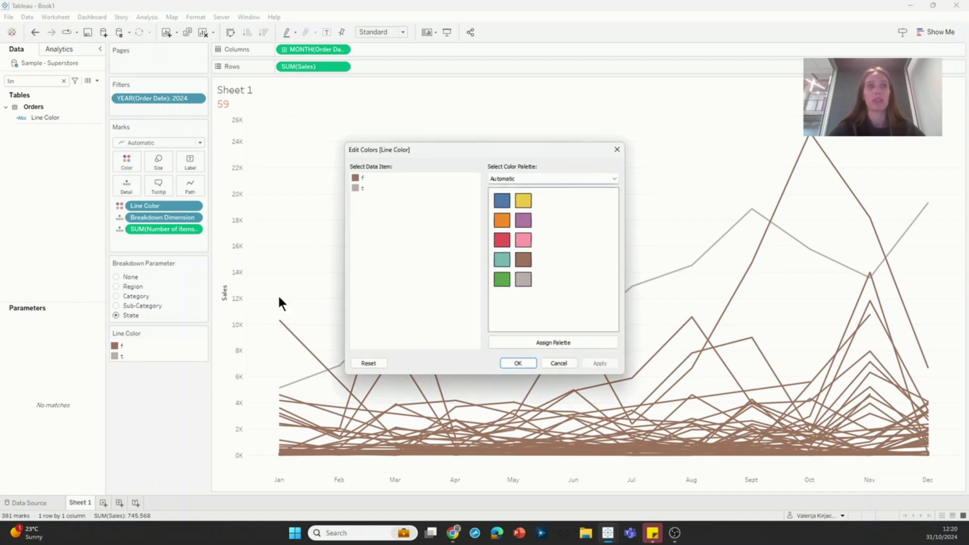
pyautogui.doubleClick(355, 178)
pyautogui.click(461, 316)
pyautogui.click(536, 341)
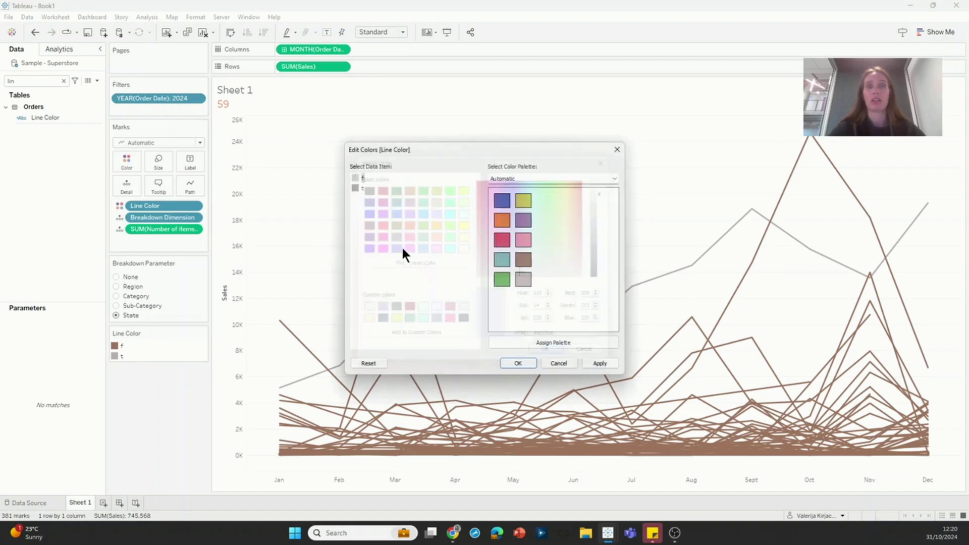
pyautogui.doubleClick(356, 187)
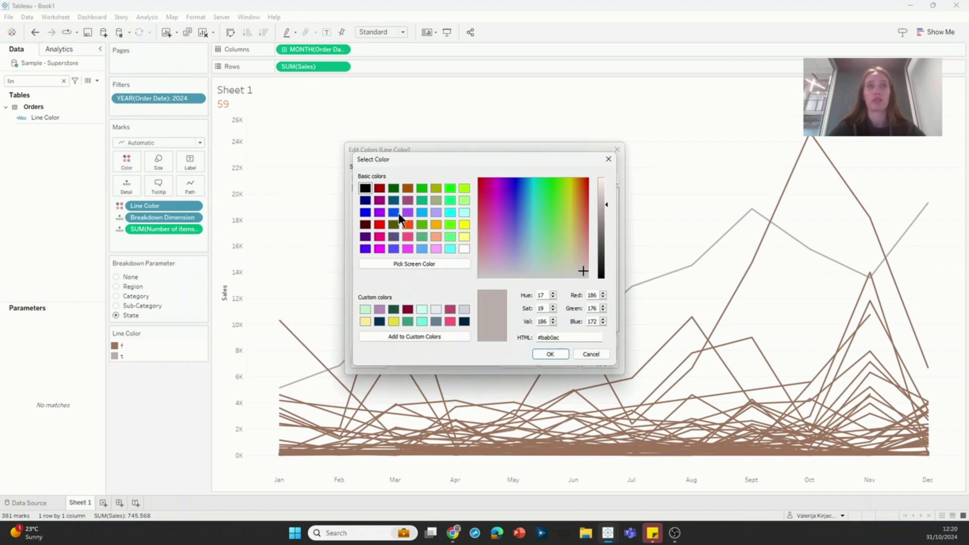
pyautogui.click(398, 214)
pyautogui.click(551, 353)
pyautogui.click(520, 362)
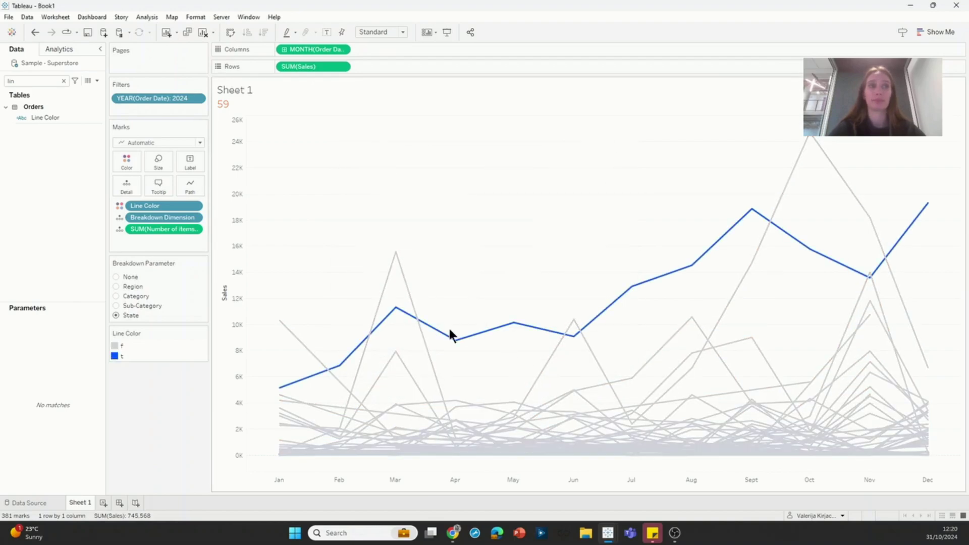
# Switch the breakdown through Region and Category, ending on Sub-Category with 17 grey lines
pyautogui.click(116, 286)
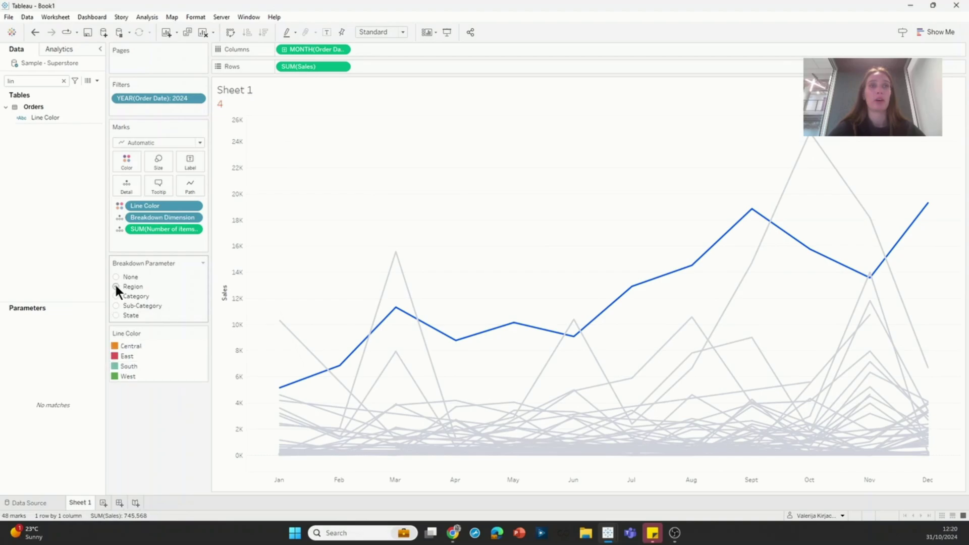
pyautogui.click(116, 296)
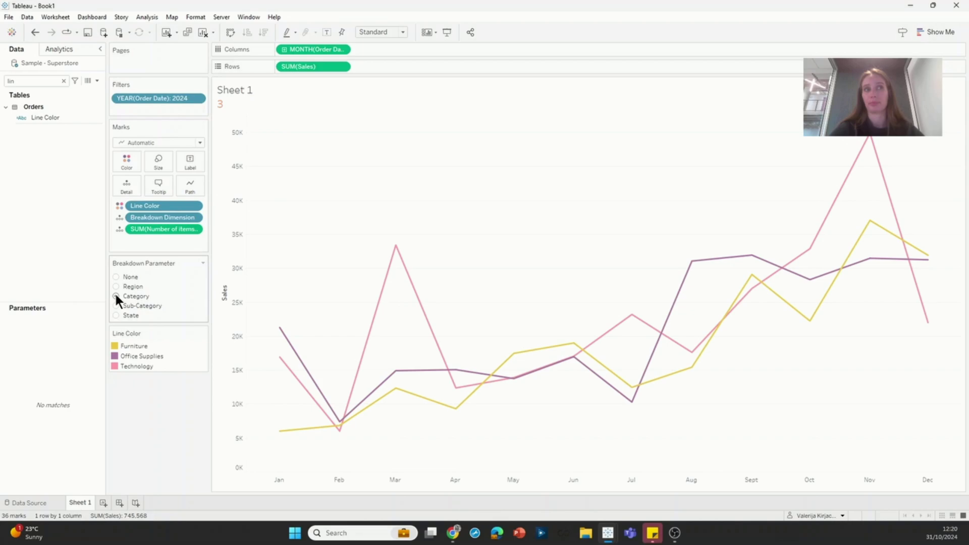
pyautogui.click(117, 306)
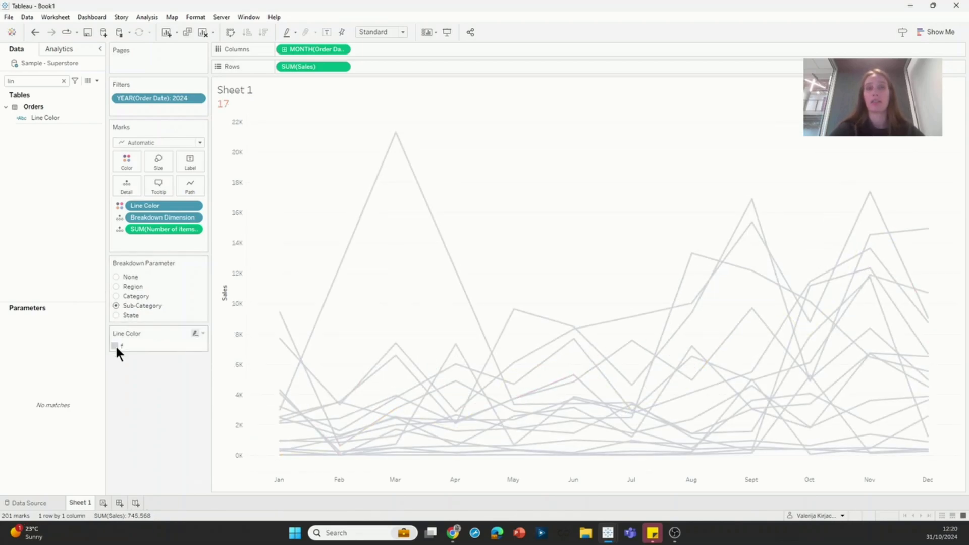
# Search 'se', show the Breakdown Dimension Set member checklist, and dock it left of the chart
pyautogui.click(42, 80)
pyautogui.doubleClick(42, 81)
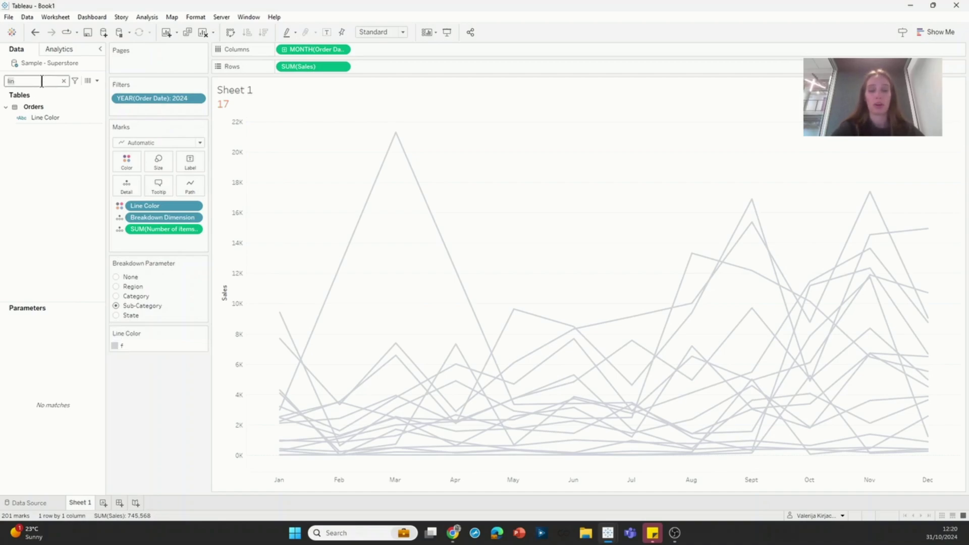
pyautogui.write('se')
pyautogui.rightClick(78, 116)
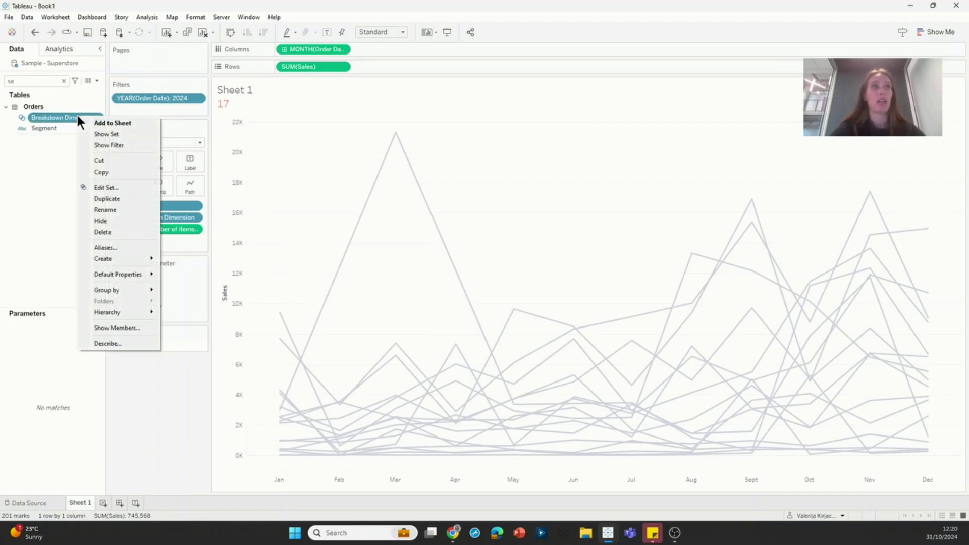
pyautogui.click(103, 134)
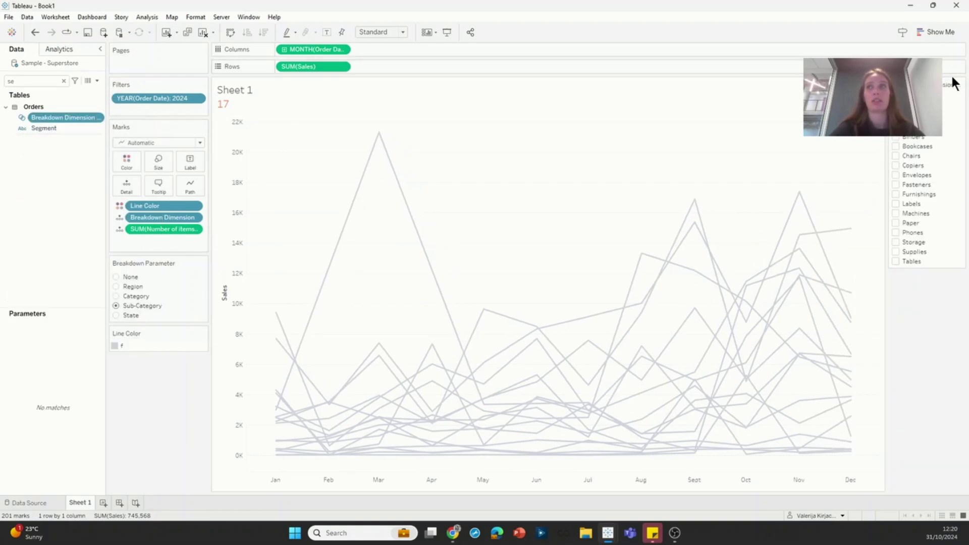
pyautogui.moveTo(955, 83); pyautogui.dragTo(180, 390)
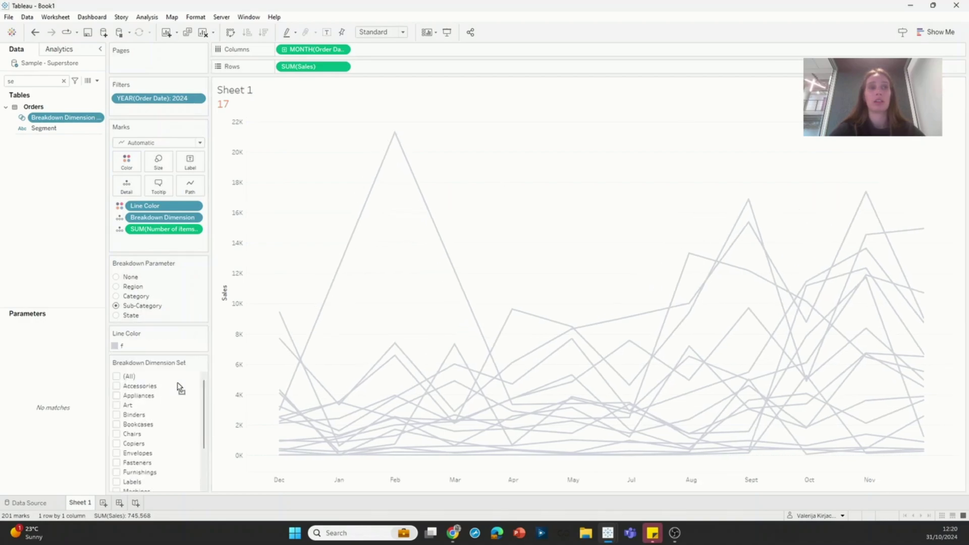
# Highlight Bookcases and try emphasis, then swap the set member to Copiers
pyautogui.click(117, 425)
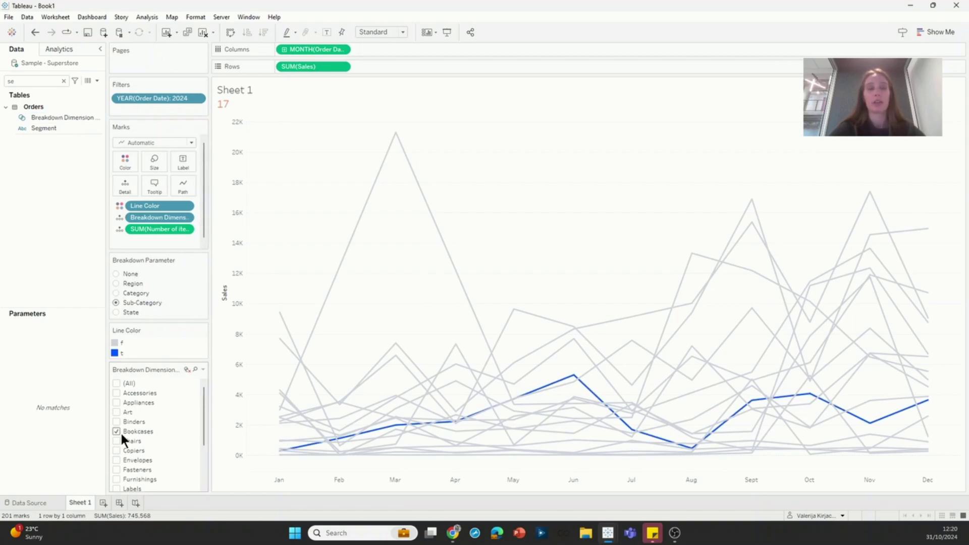
pyautogui.moveTo(298, 451)
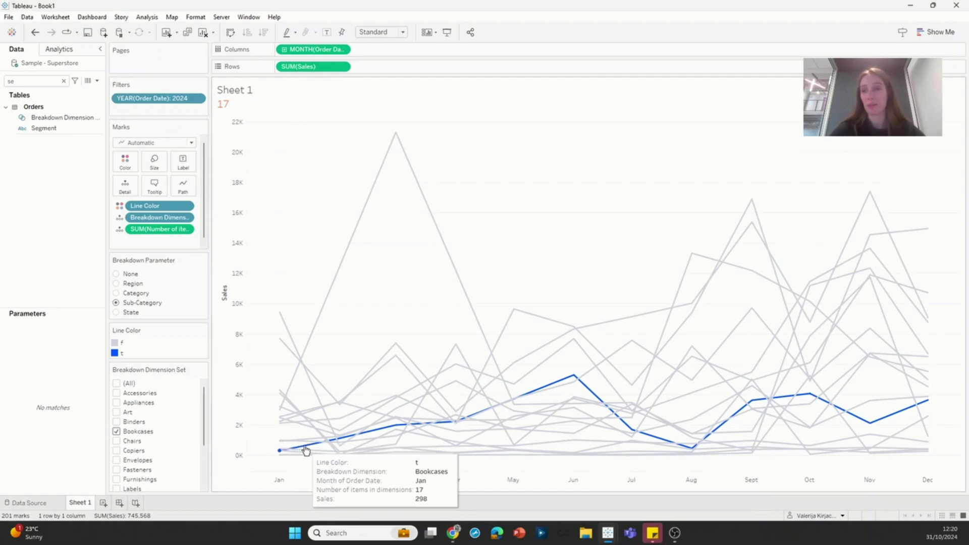
pyautogui.click(116, 355)
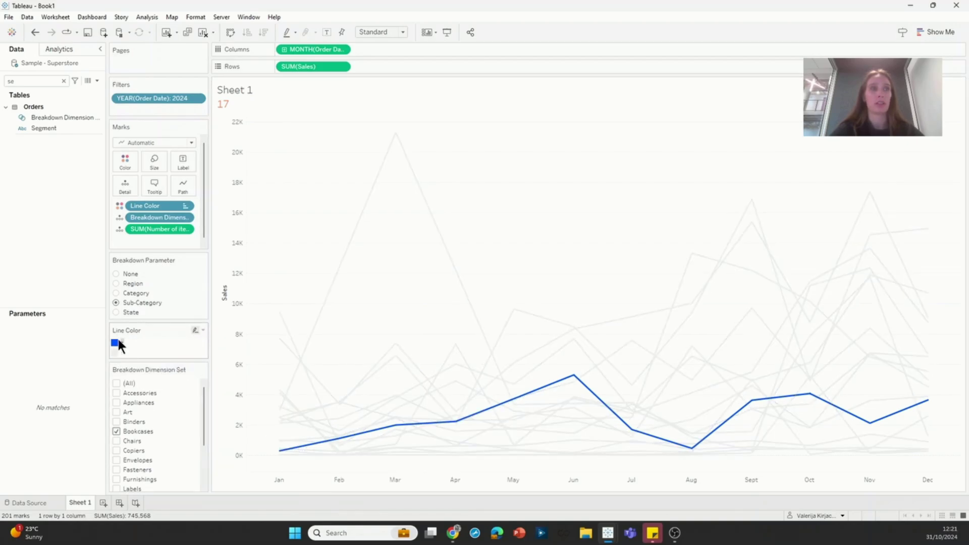
pyautogui.click(139, 349)
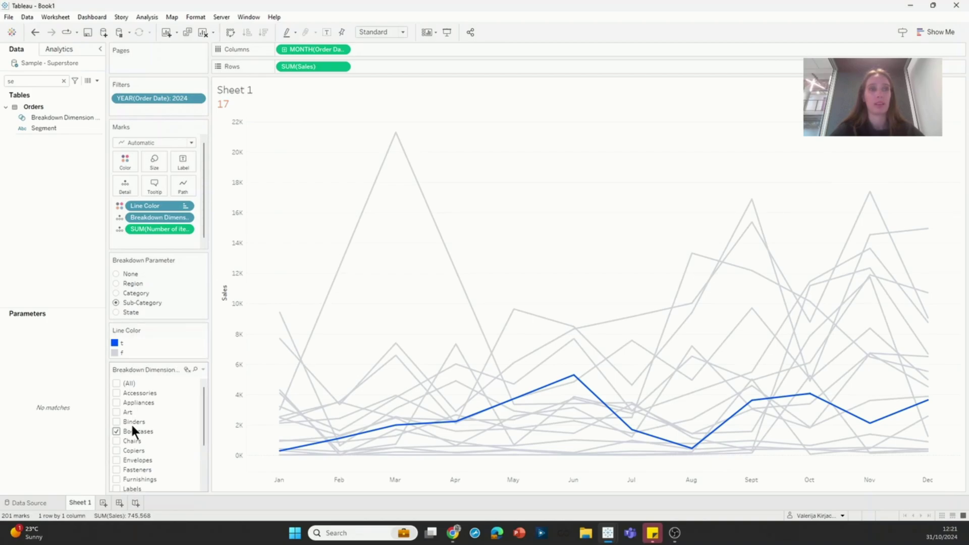
pyautogui.click(117, 430)
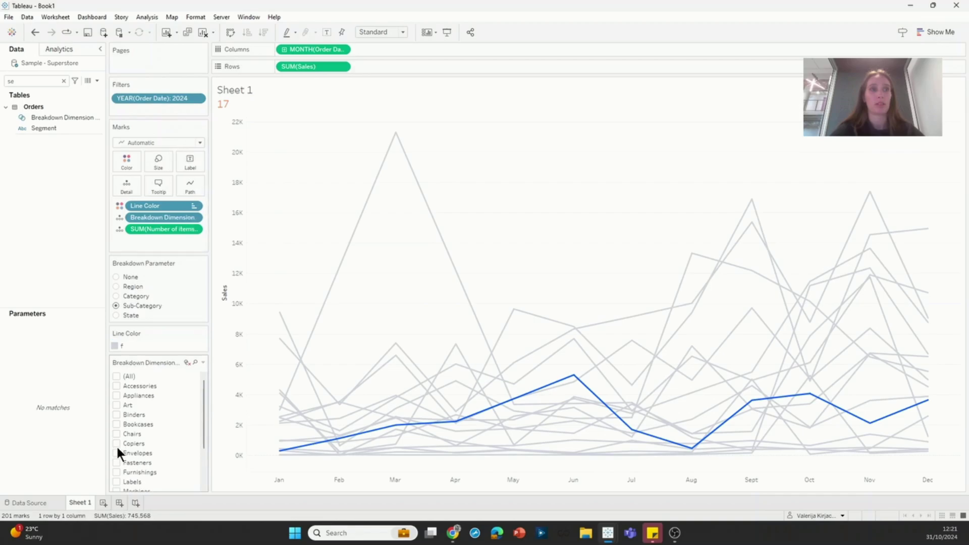
pyautogui.click(117, 444)
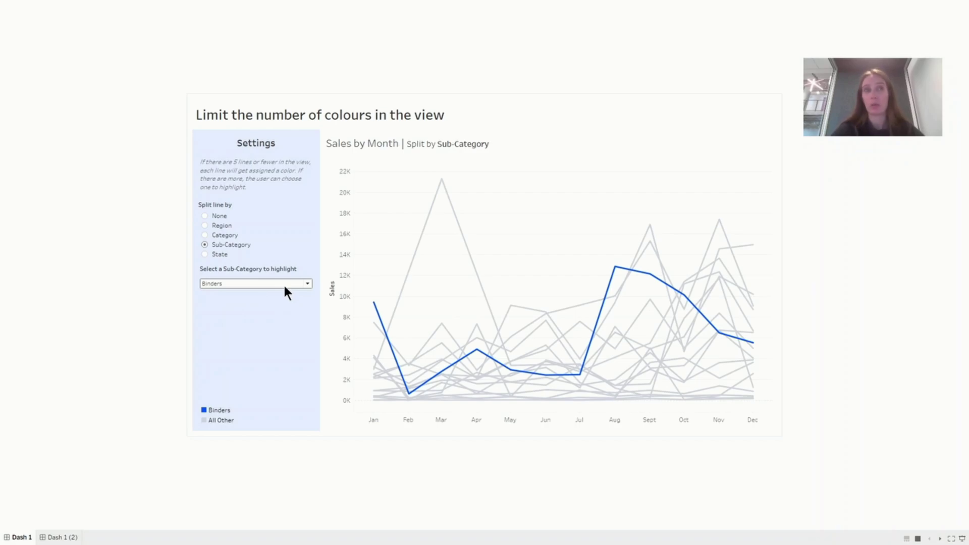
# Cycle the dashboard's Split line by control through Region, Category and Sub-Category
pyautogui.click(205, 226)
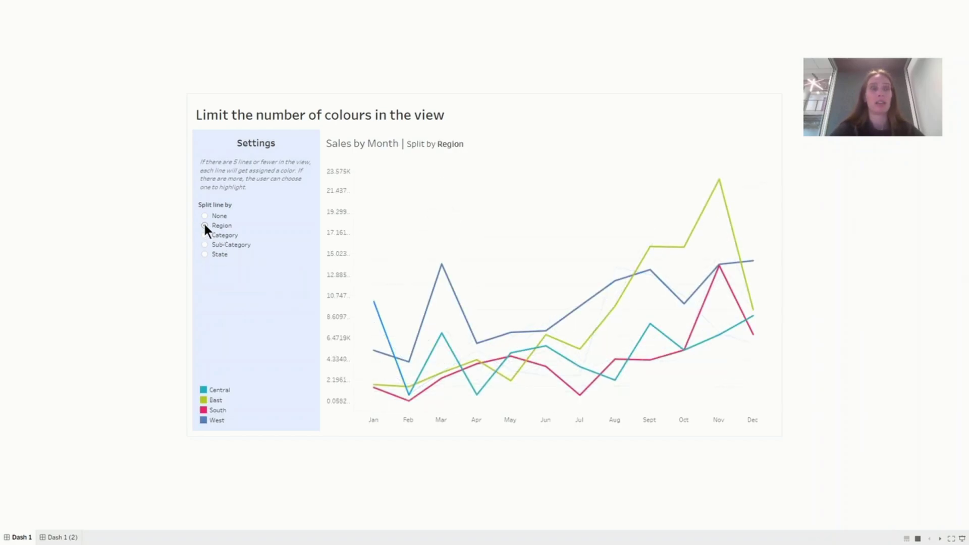
pyautogui.click(205, 235)
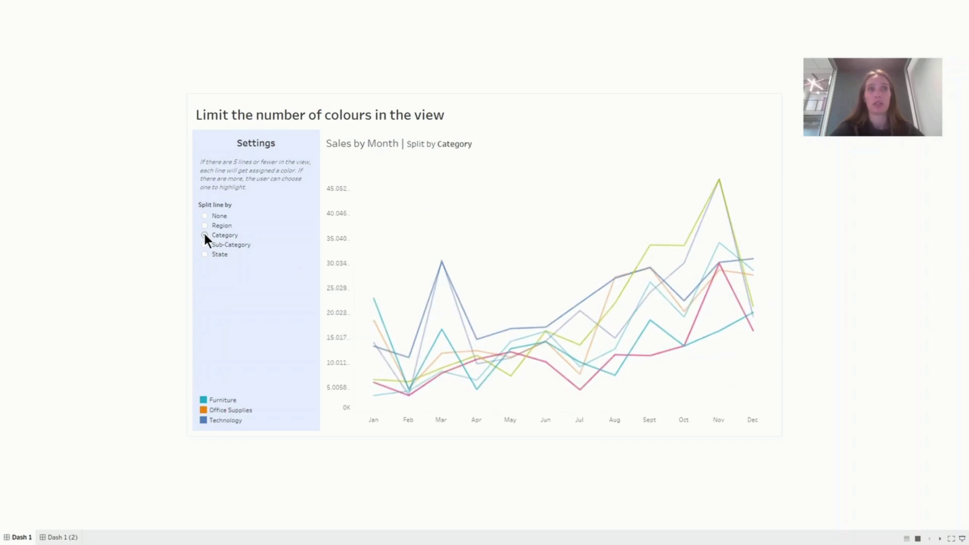
pyautogui.click(204, 244)
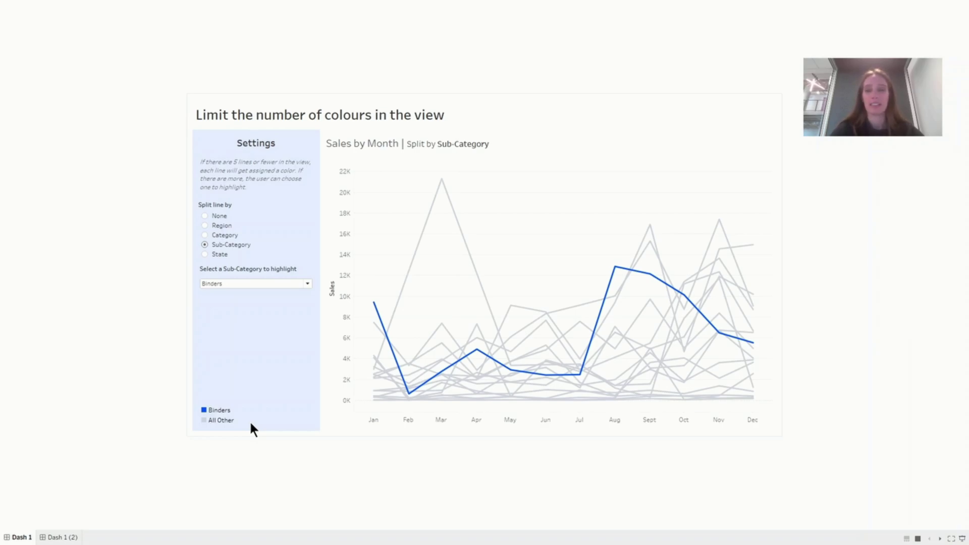
# Switch to the presentation's closing 'Stay tuned for more…' slide full screen
pyautogui.hotkey('alt', 'Tab')
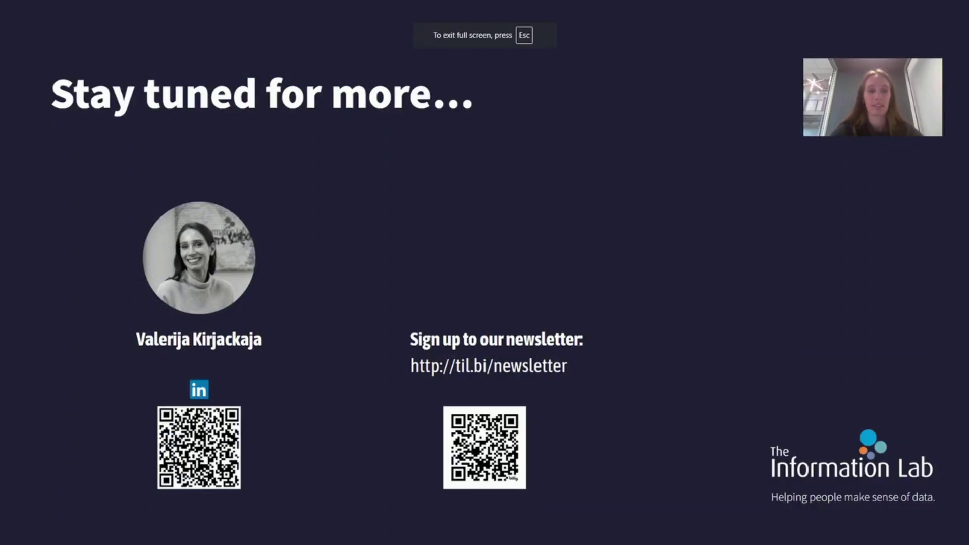